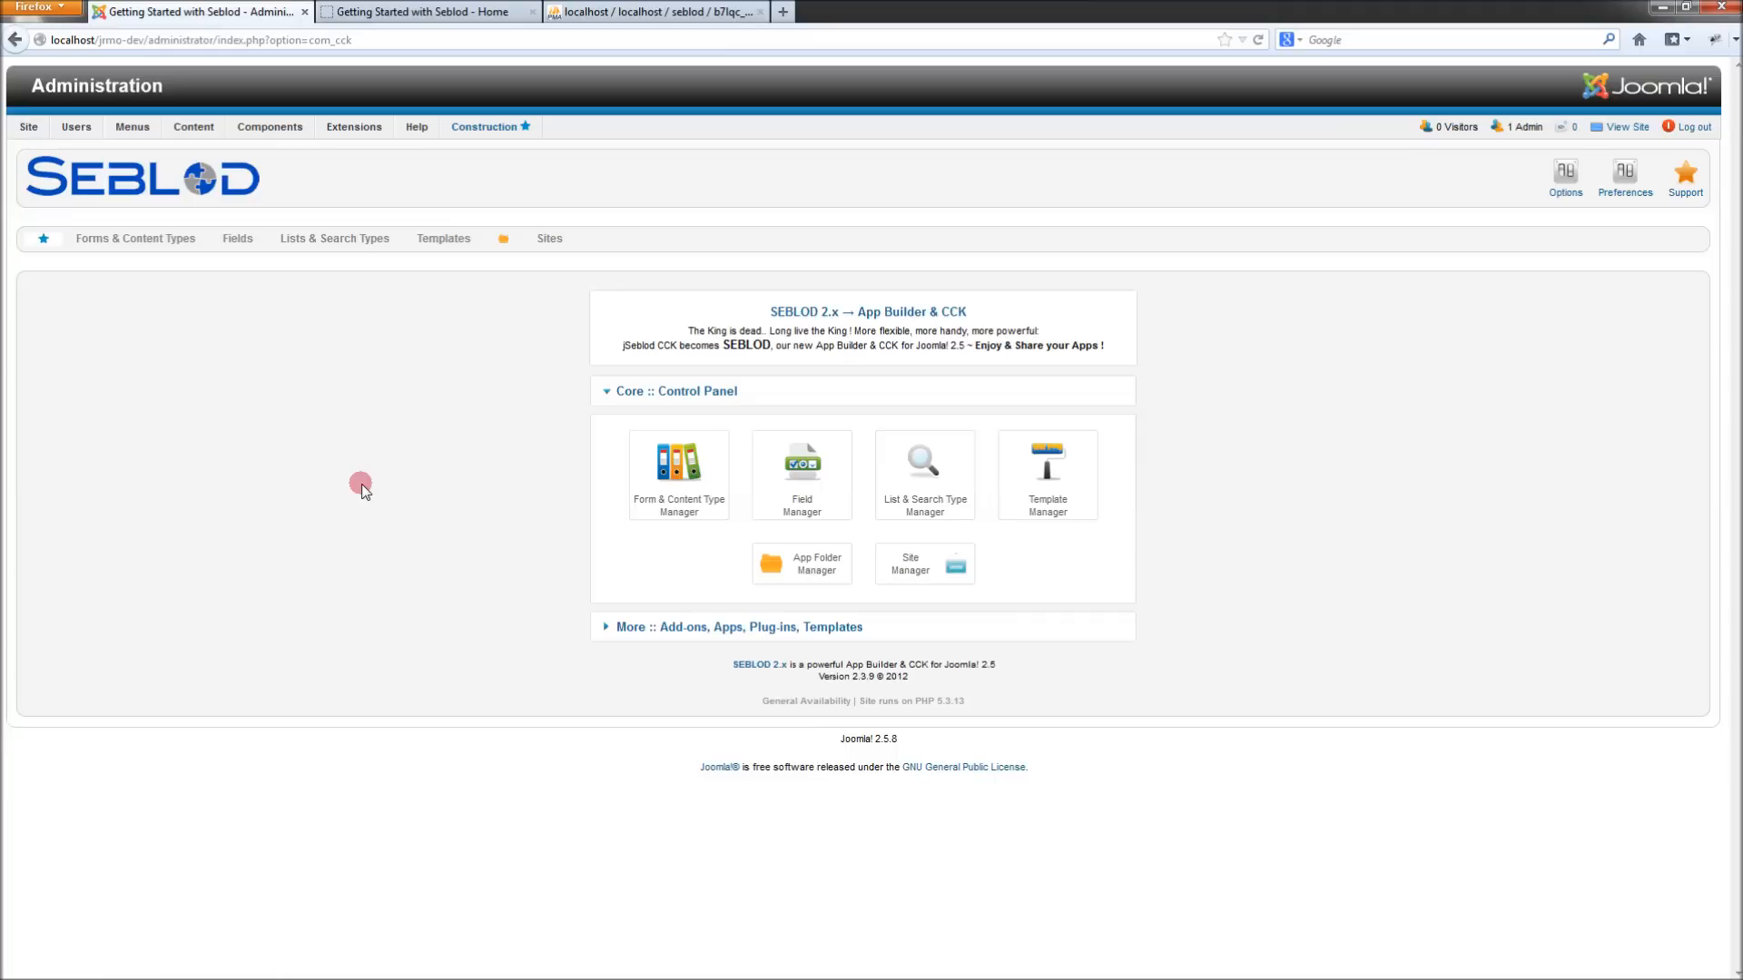
Step: Open the Author content type in the Form & Content Type Manager and start a new field to view its storage settings
{"action": "left_click", "coordinate": [688, 514]}
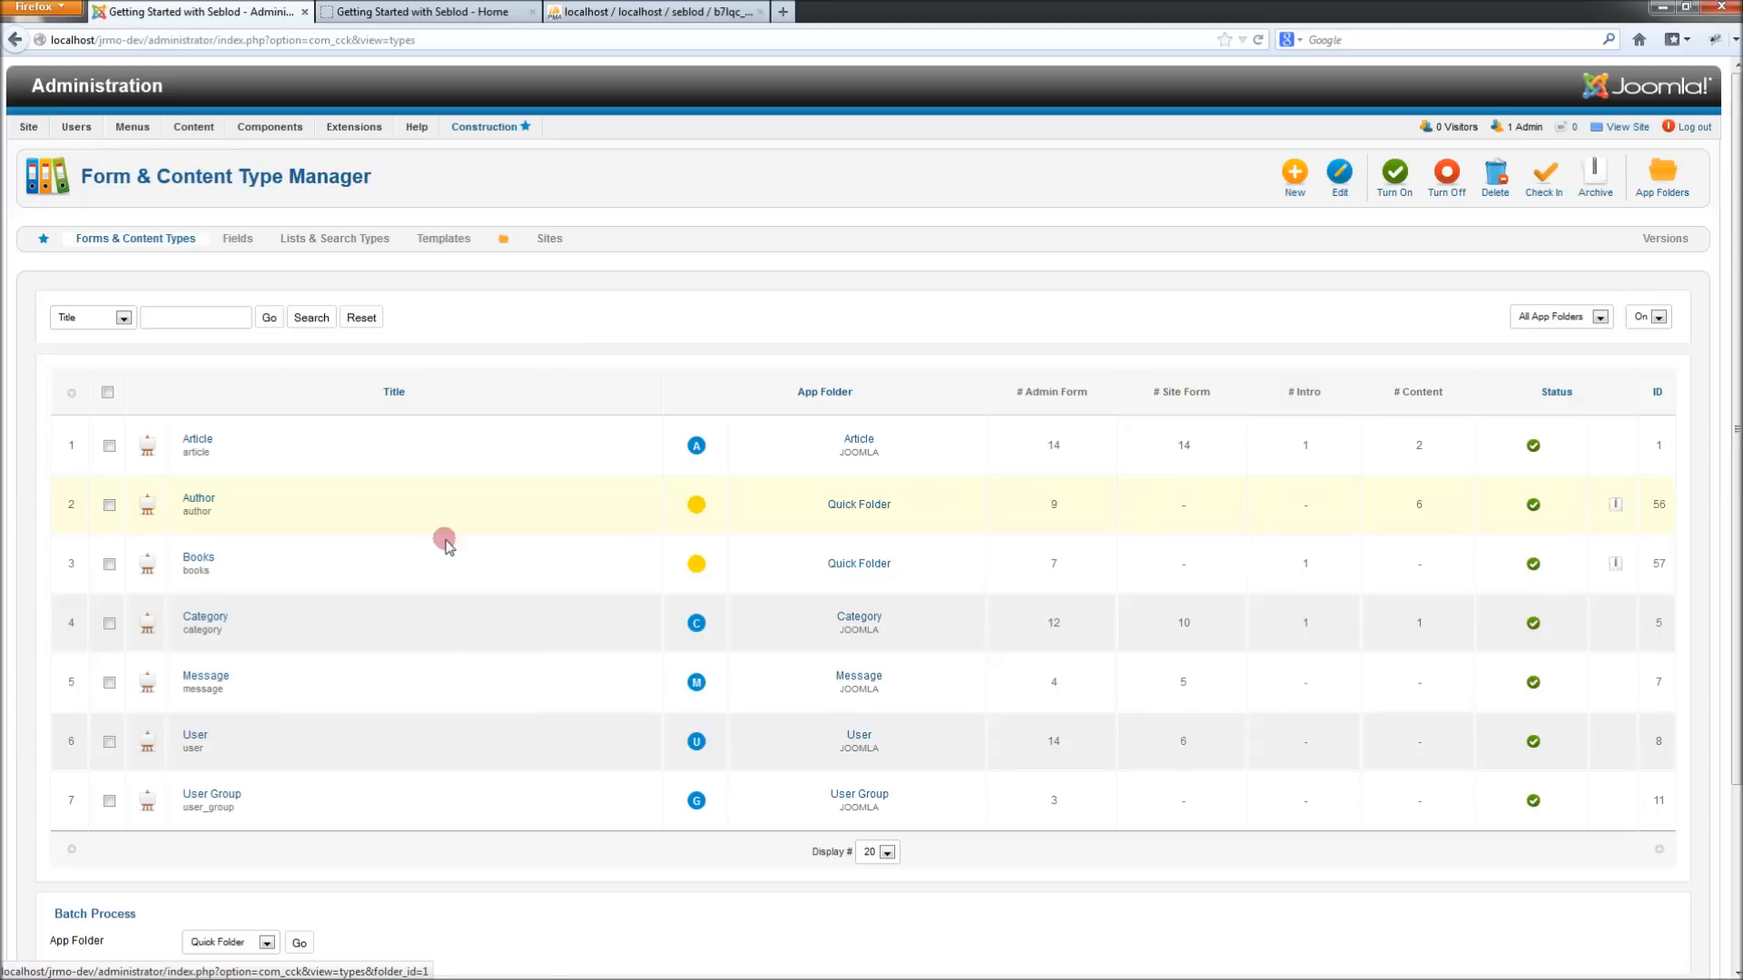
{"action": "left_click", "coordinate": [199, 498]}
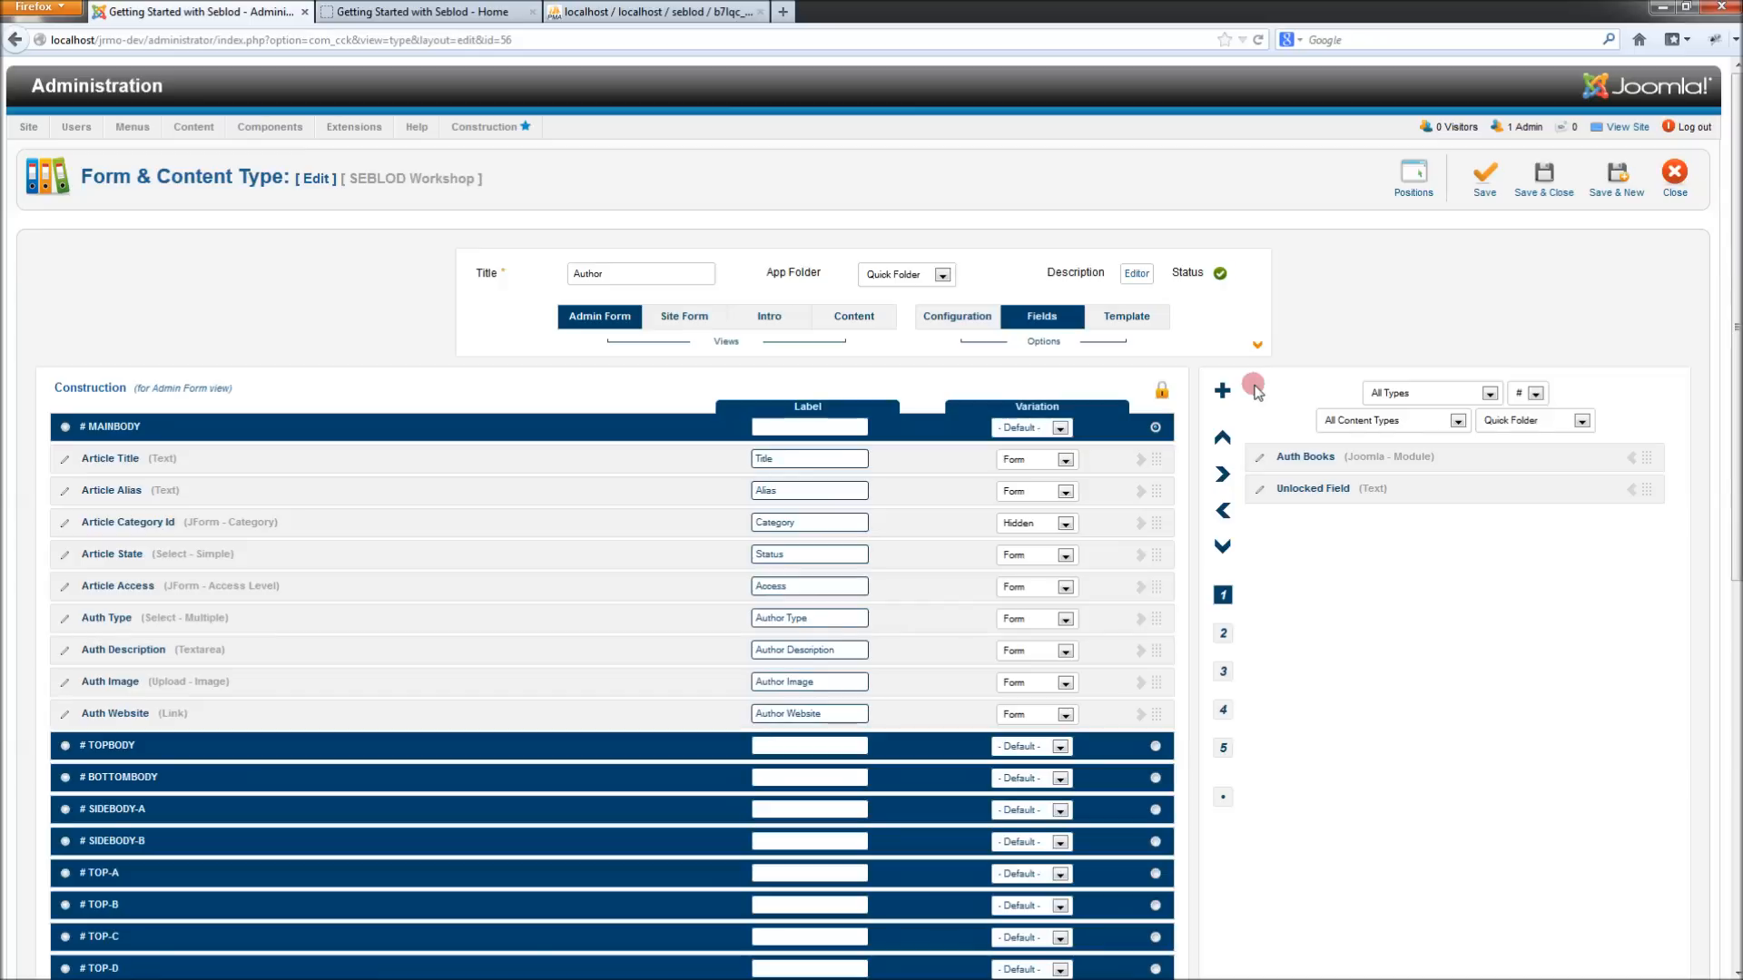
{"action": "mouse_move", "coordinate": [1164, 407]}
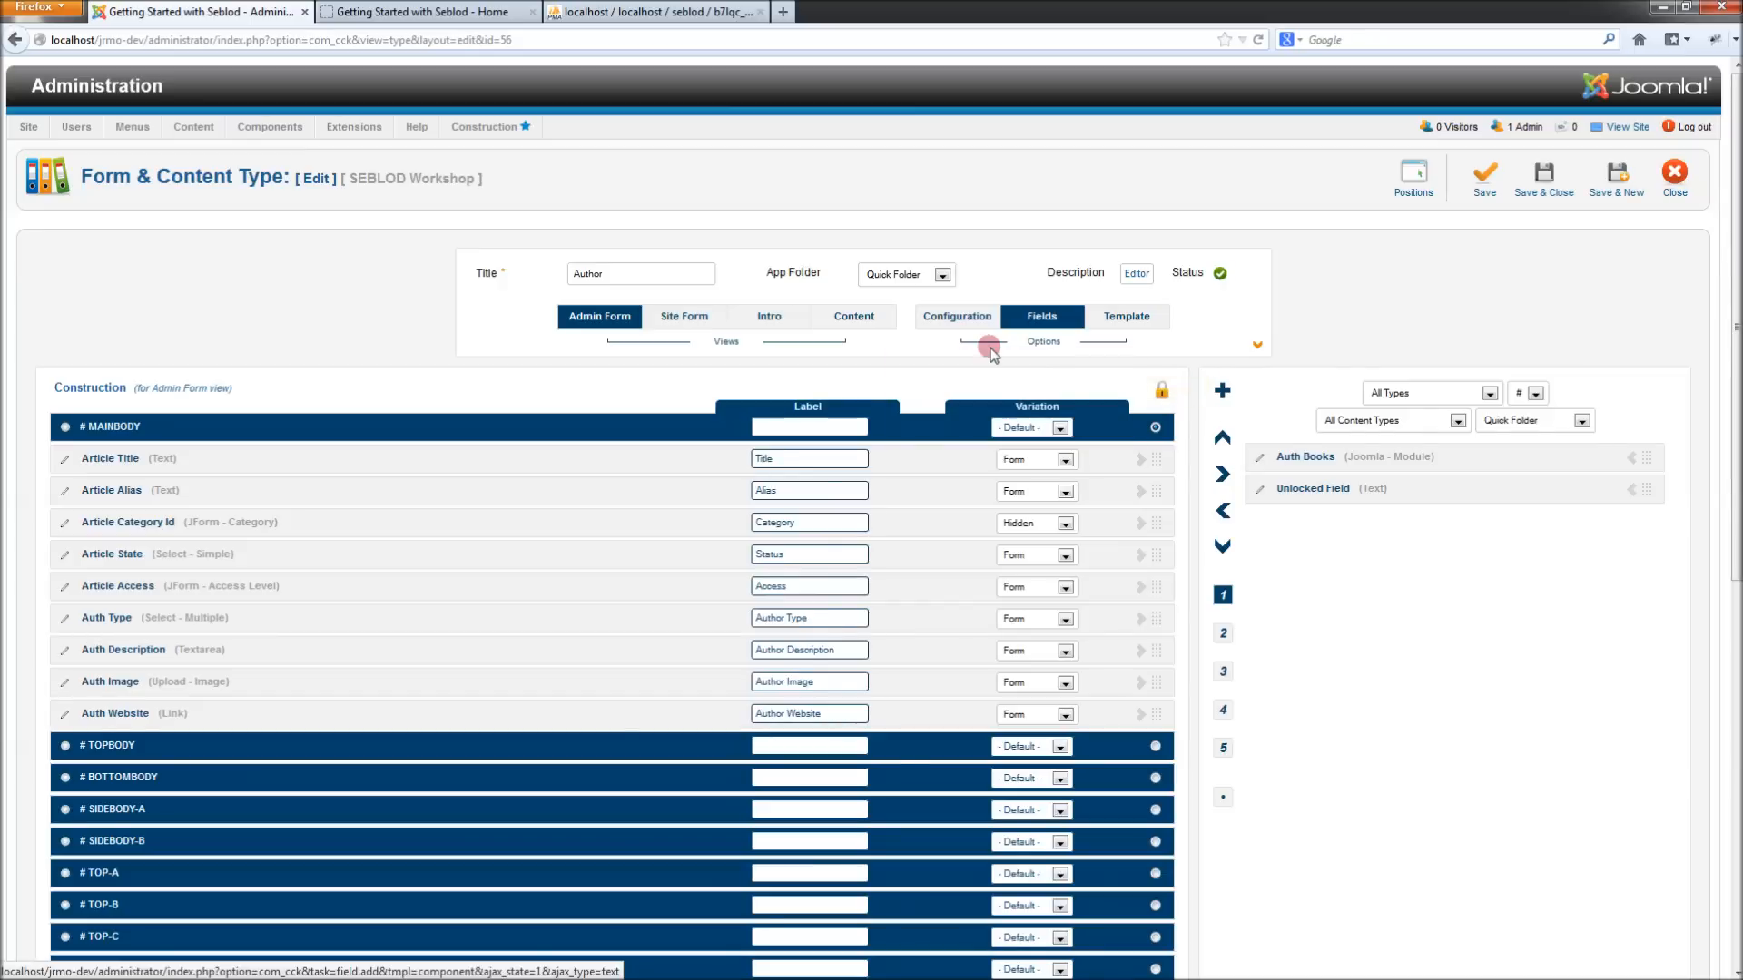
{"action": "left_click", "coordinate": [1223, 393]}
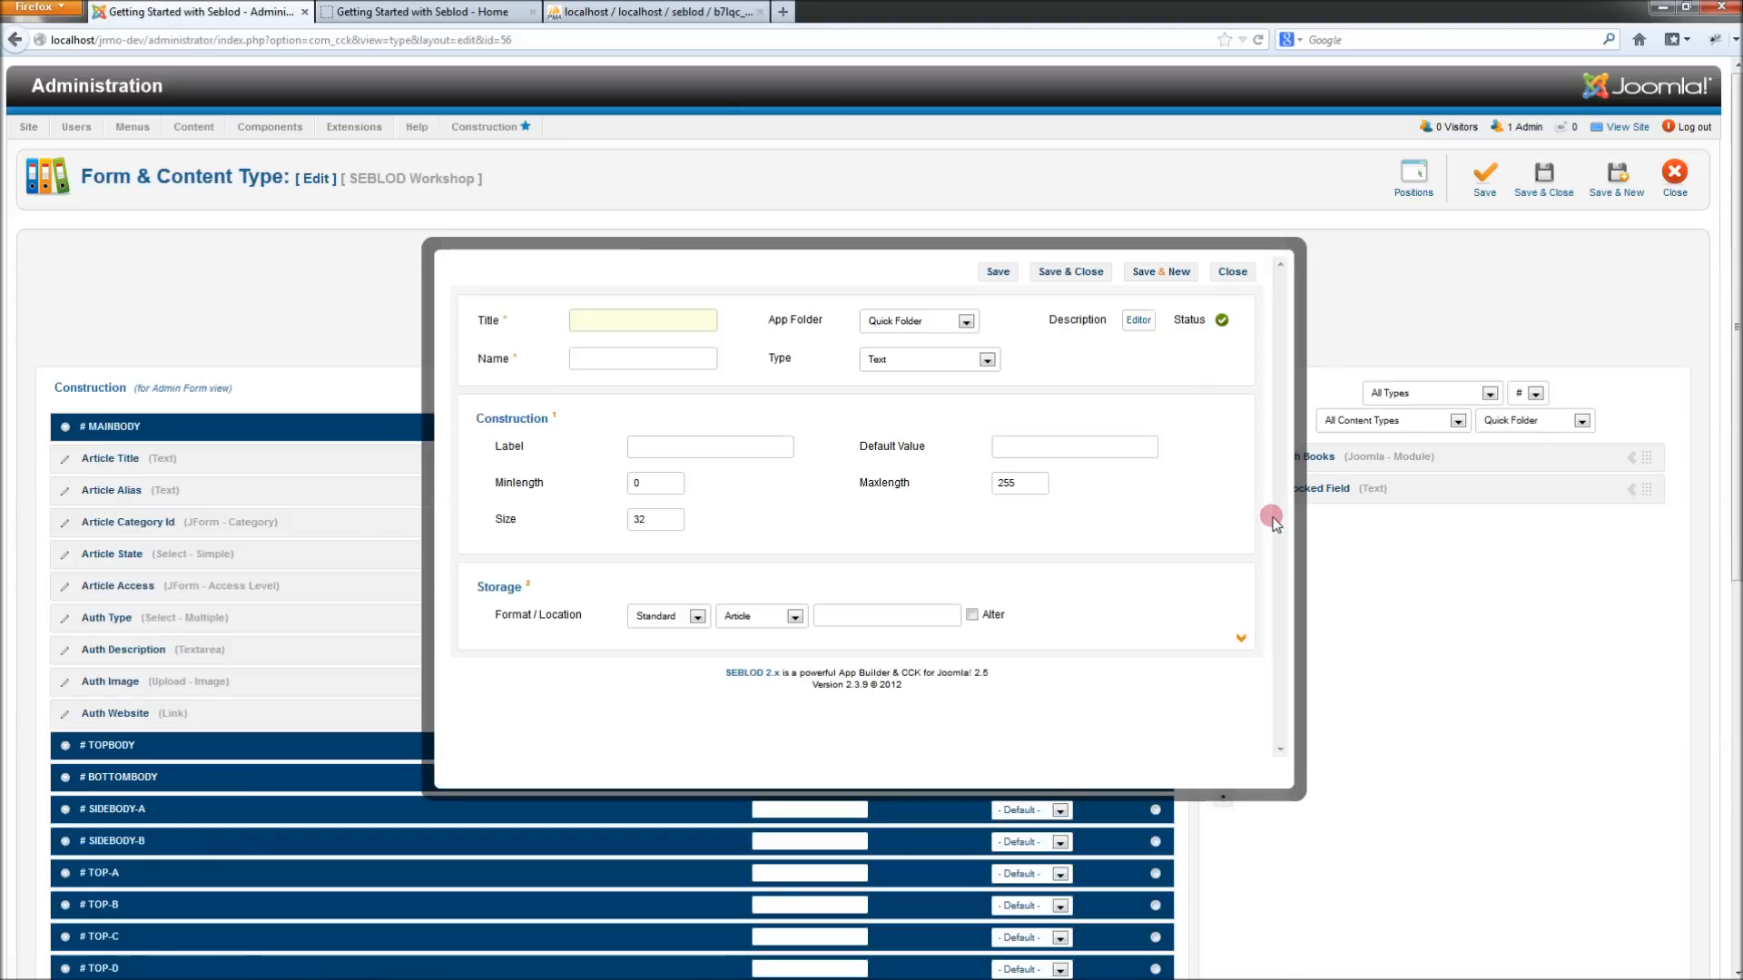
{"action": "left_click", "coordinate": [822, 618]}
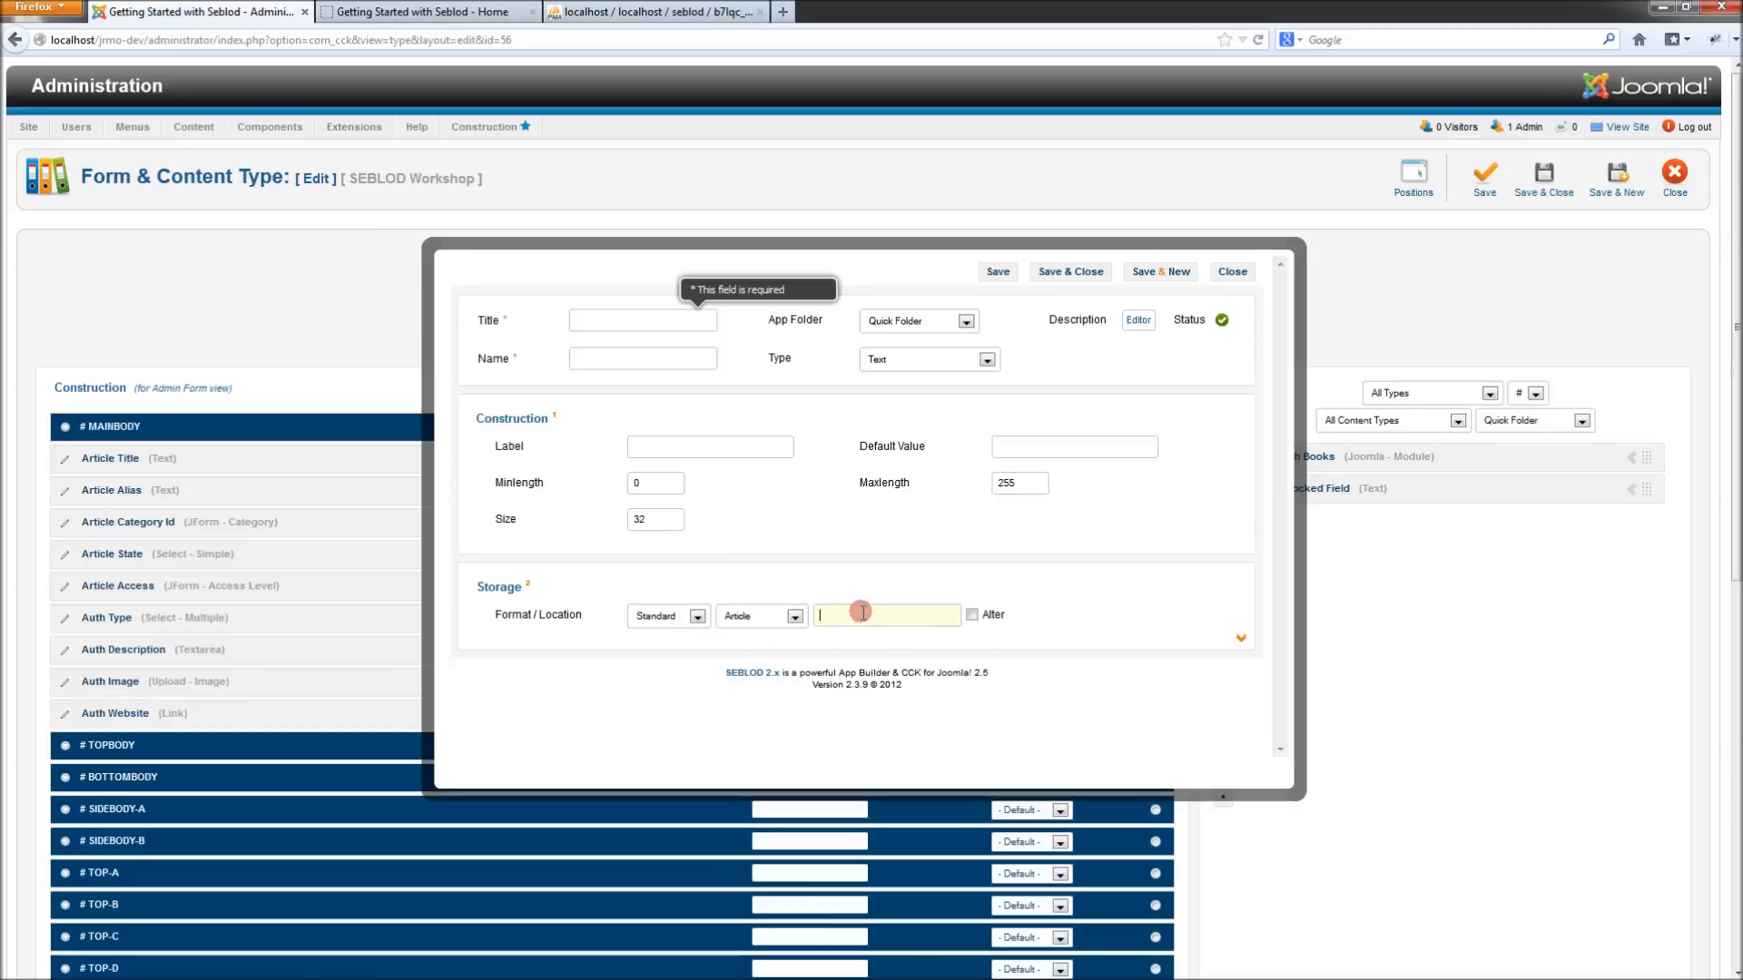
Step: View the b7lqc_cck_store_form_author table in phpMyAdmin, and return to the Author content type to discard the blank new field
{"action": "left_click", "coordinate": [617, 11]}
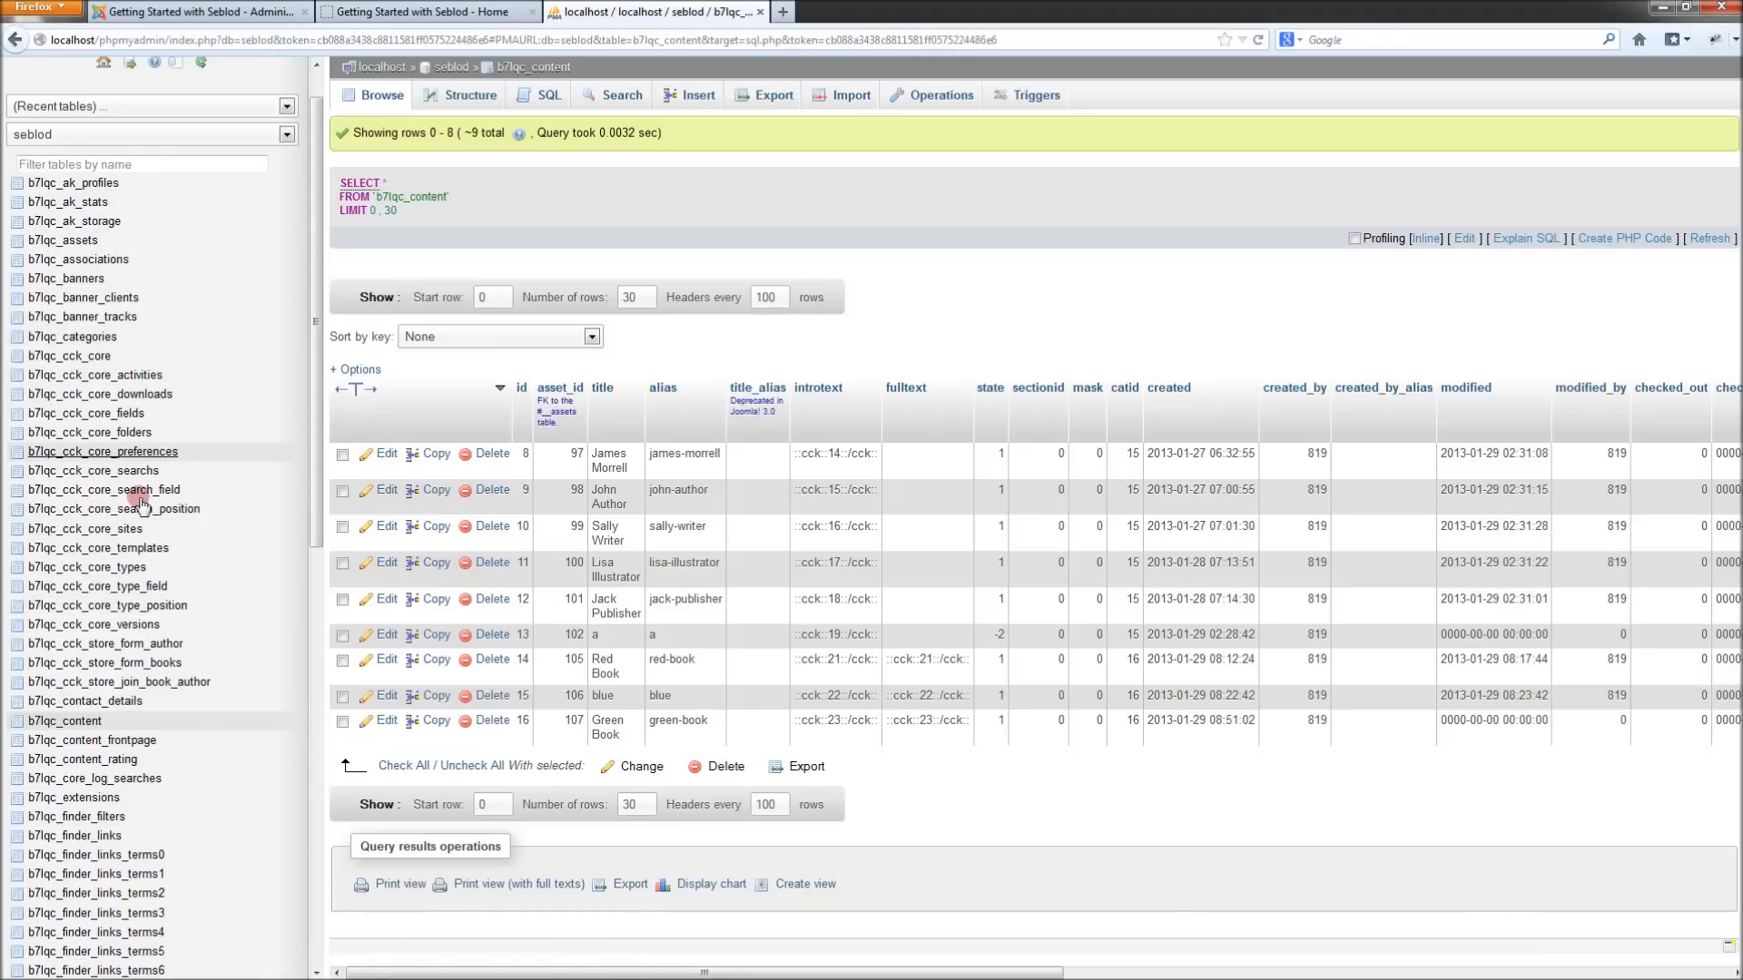
{"action": "left_click", "coordinate": [142, 645]}
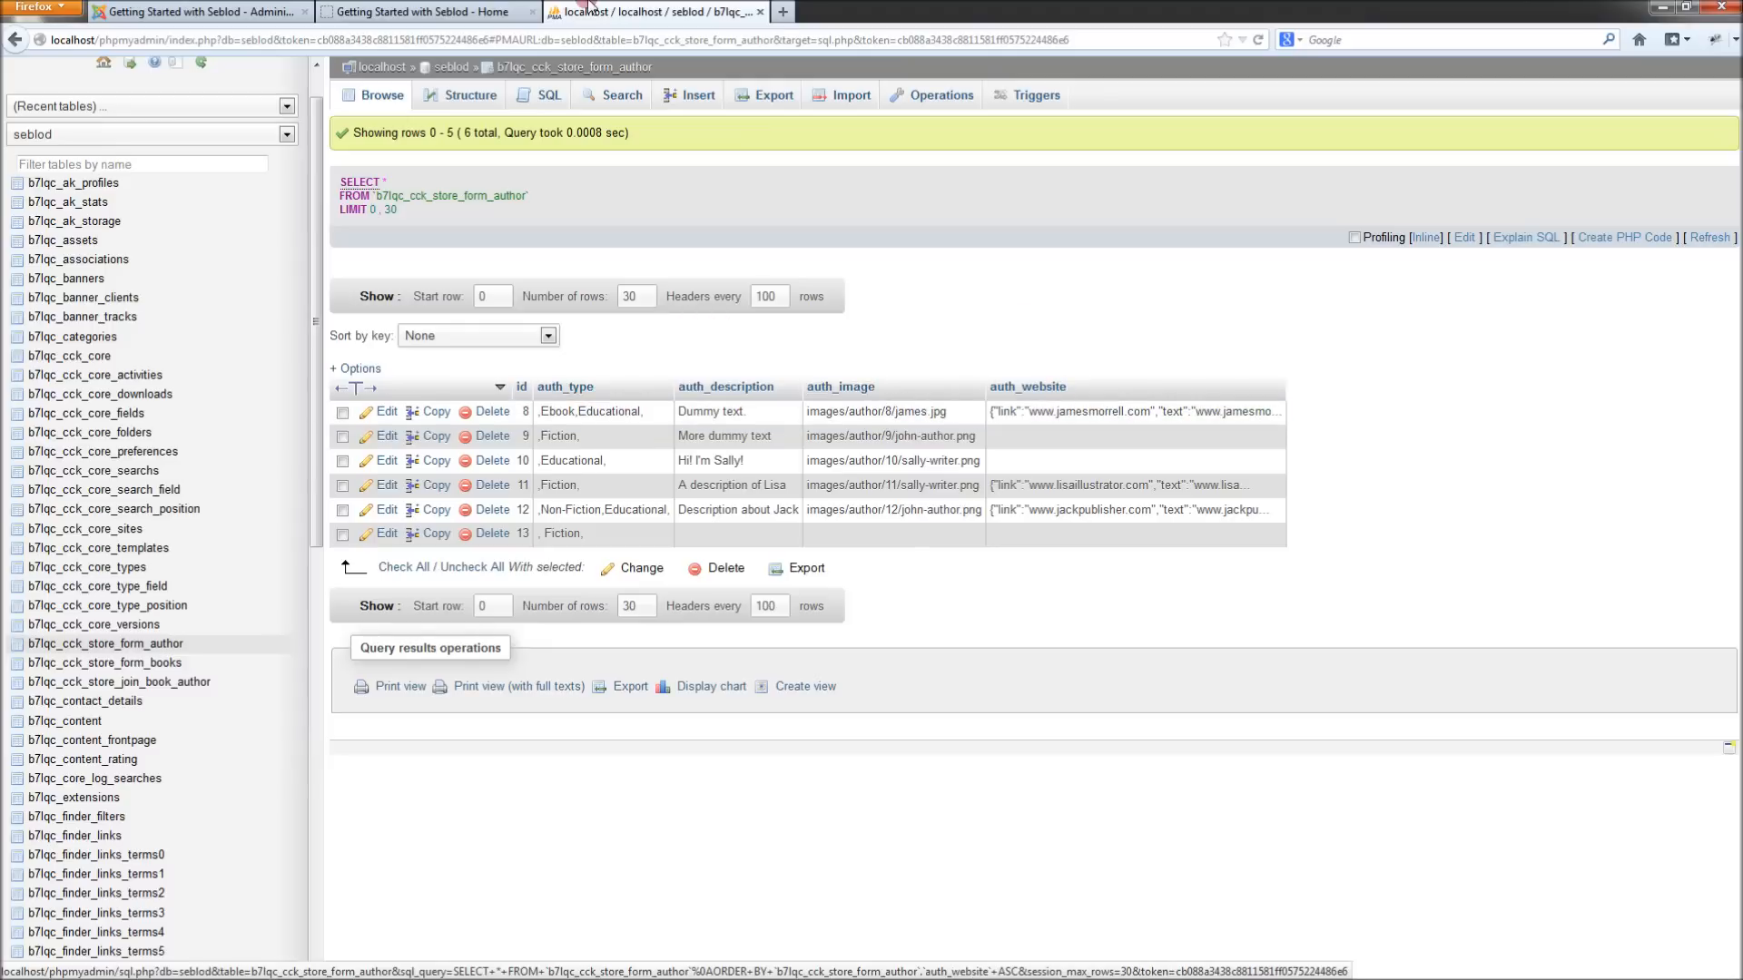
{"action": "left_click", "coordinate": [194, 7]}
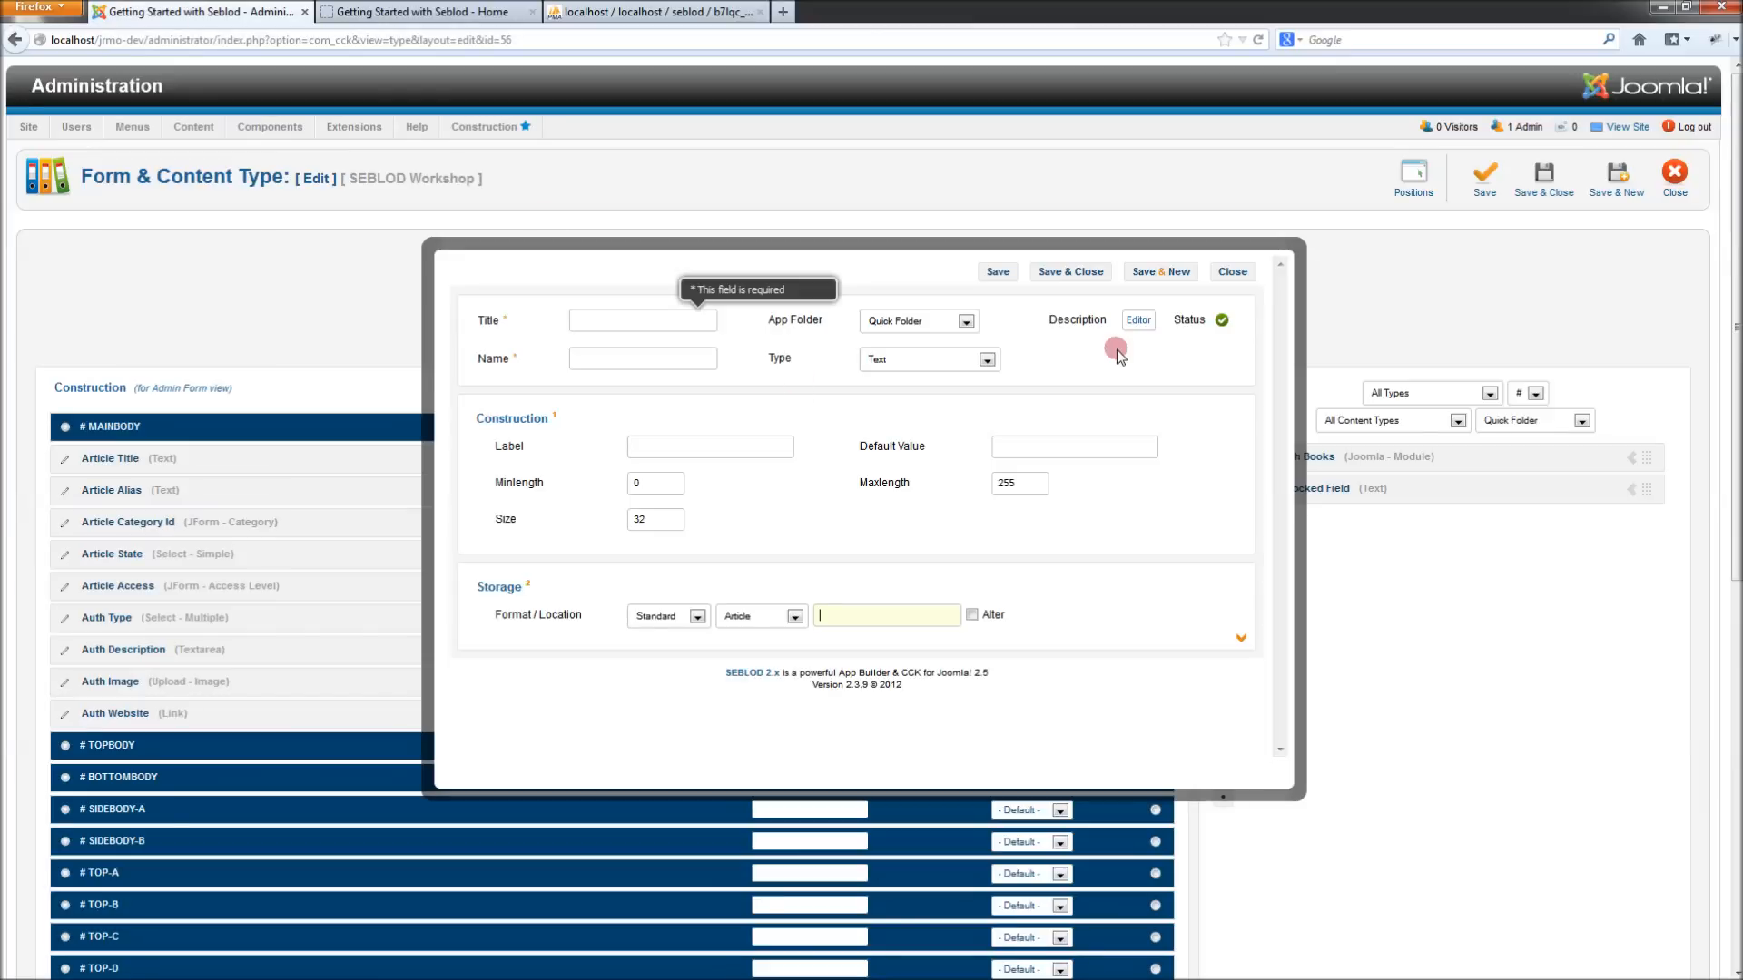
{"action": "left_click", "coordinate": [1235, 273]}
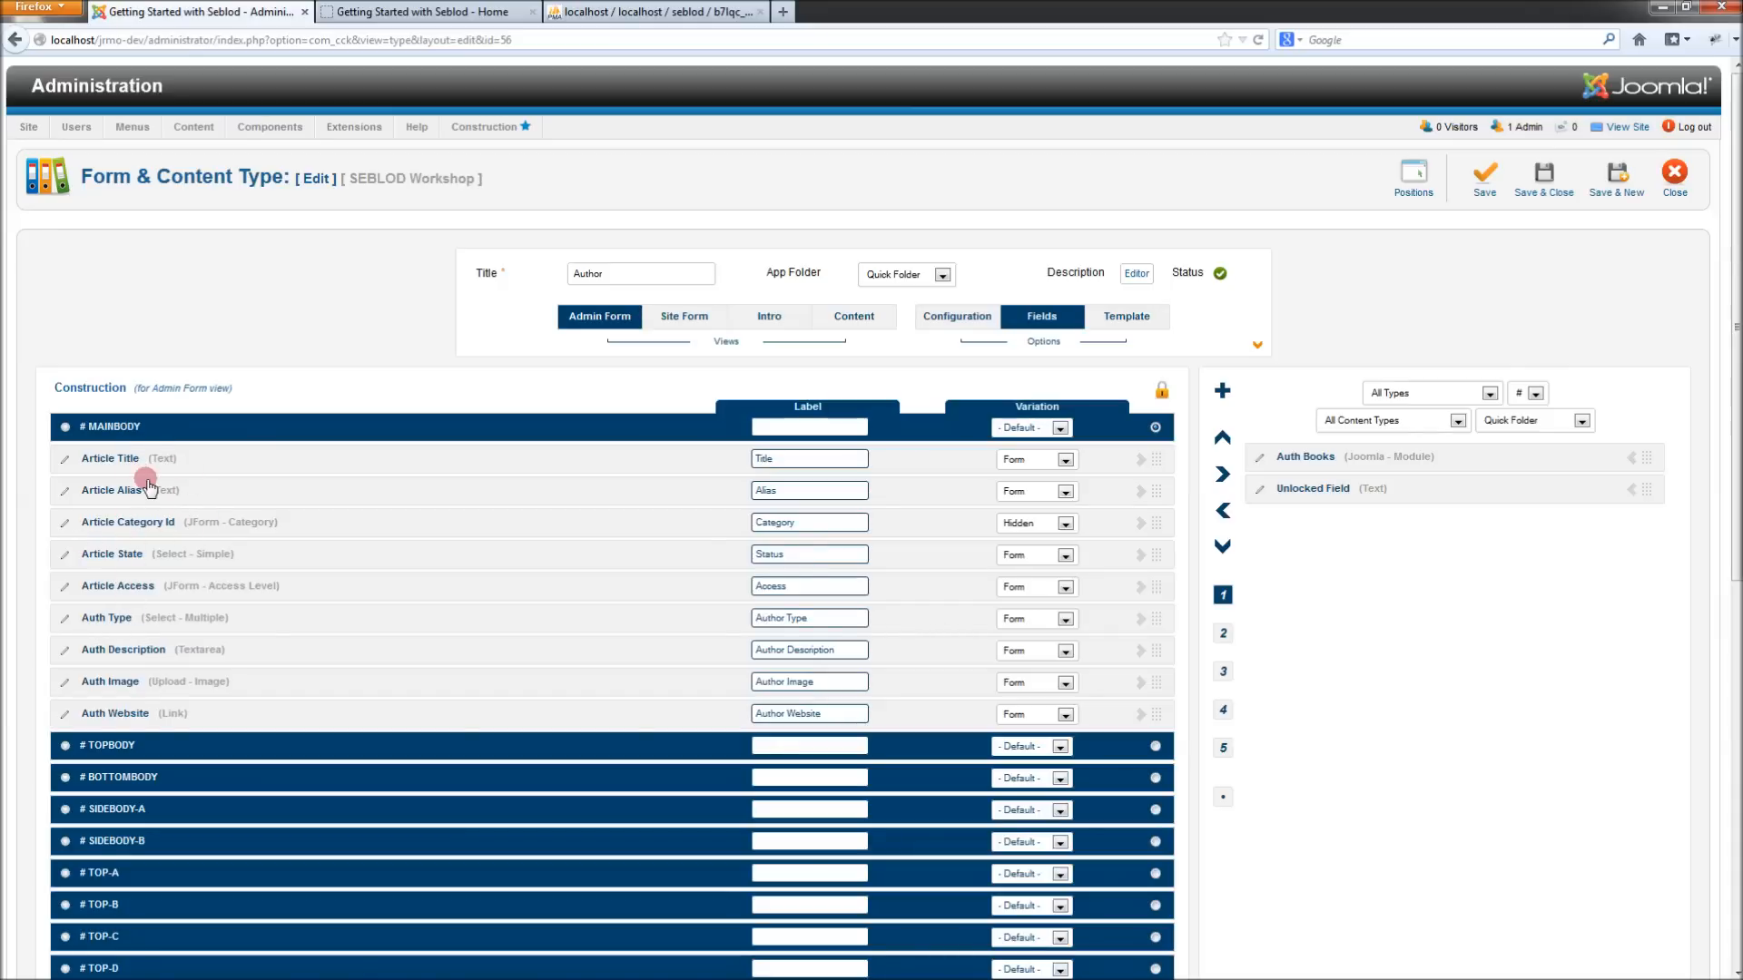
Step: Switch to phpMyAdmin and compare the b7lqc_content table with the b7lqc_cck_store_form_author table
{"action": "left_click", "coordinate": [636, 12]}
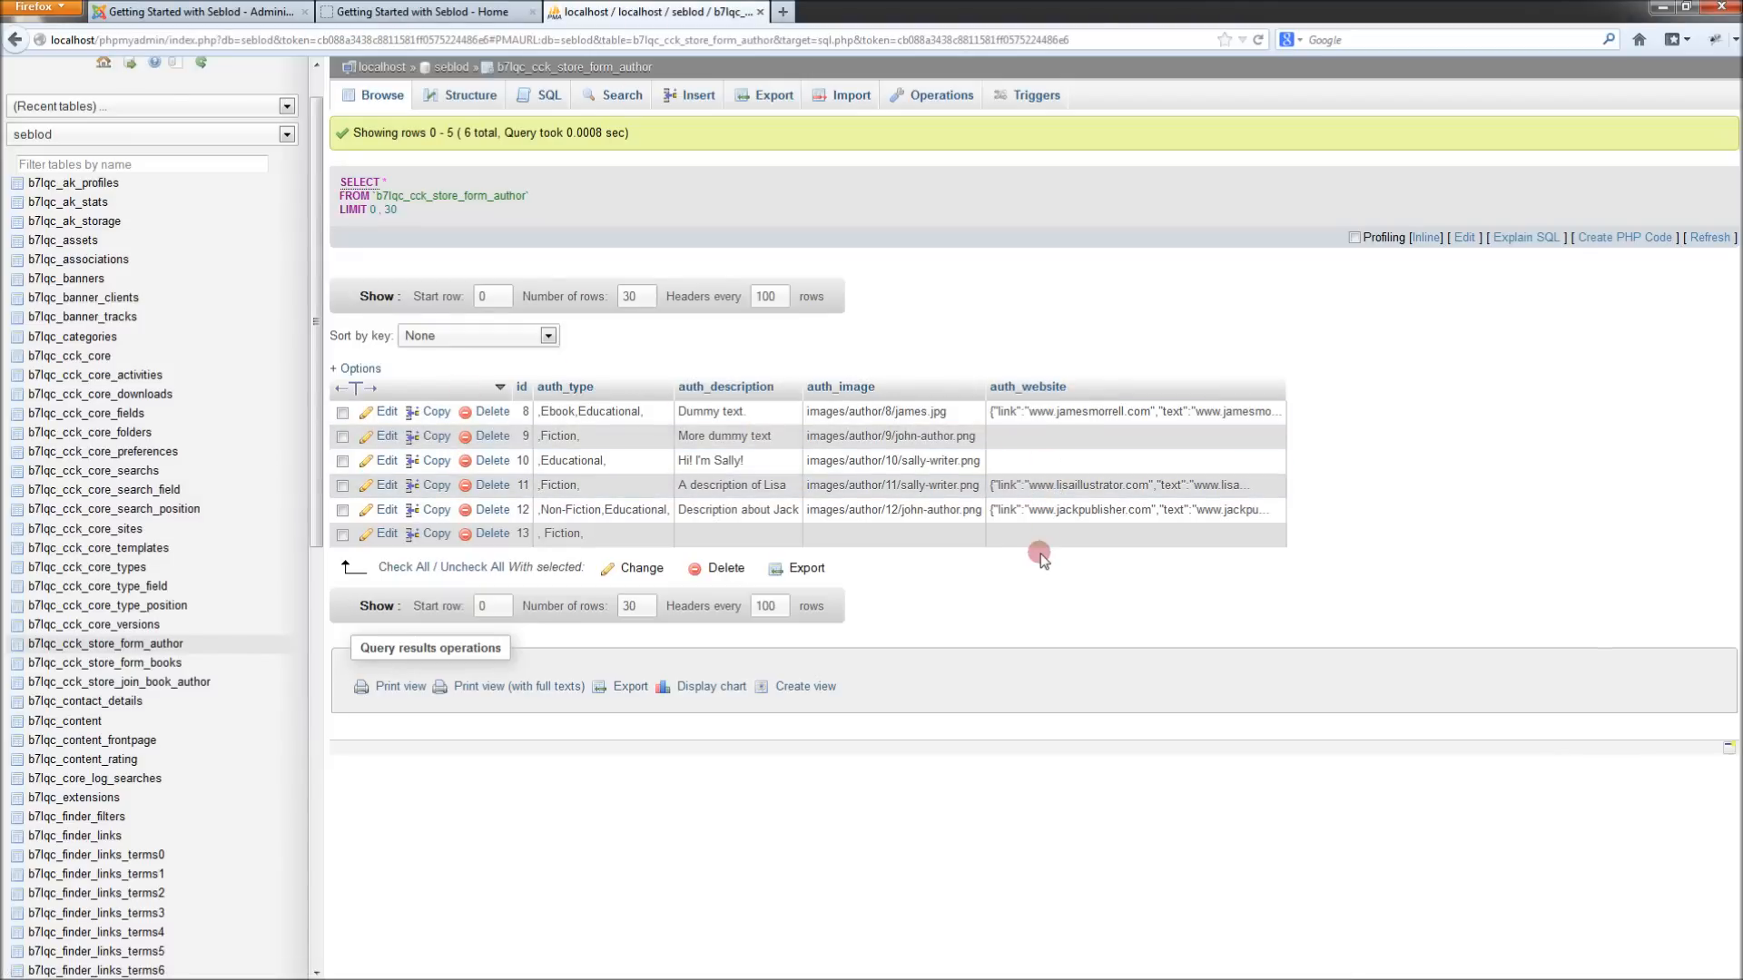
{"action": "left_click", "coordinate": [88, 722]}
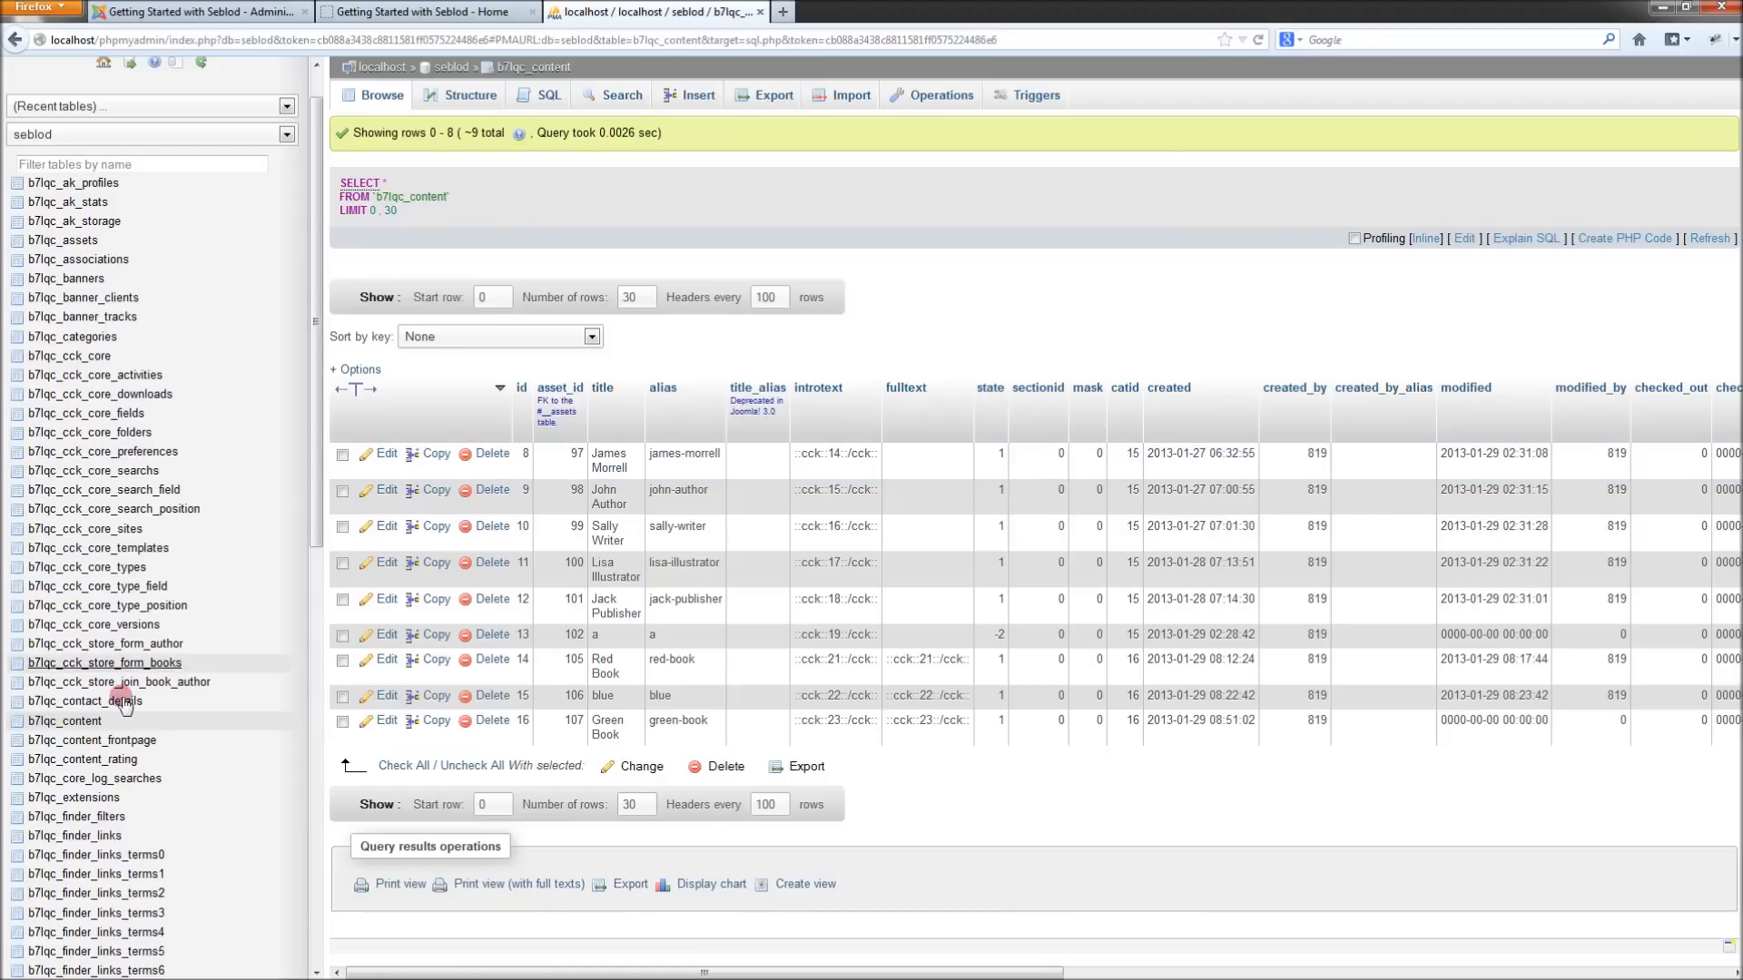
{"action": "left_click", "coordinate": [109, 644]}
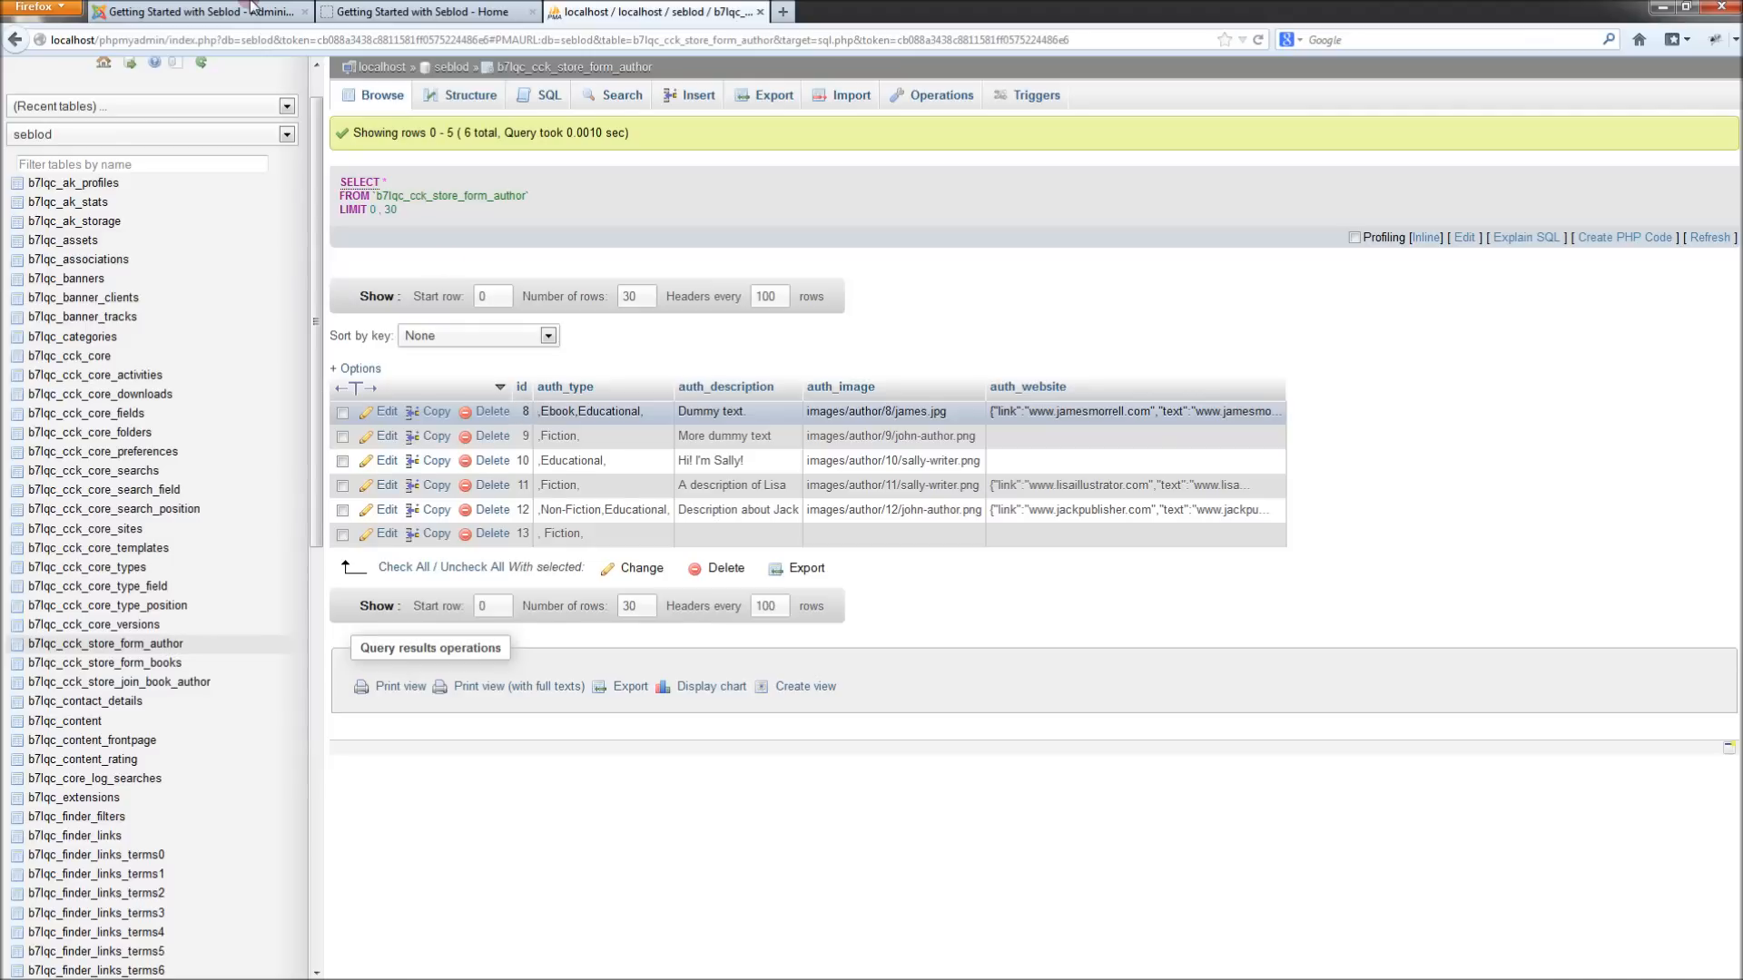
Step: Back in the Author content type, try Custom storage in introtext for the Auth Type field and close it without saving
{"action": "left_click", "coordinate": [209, 11]}
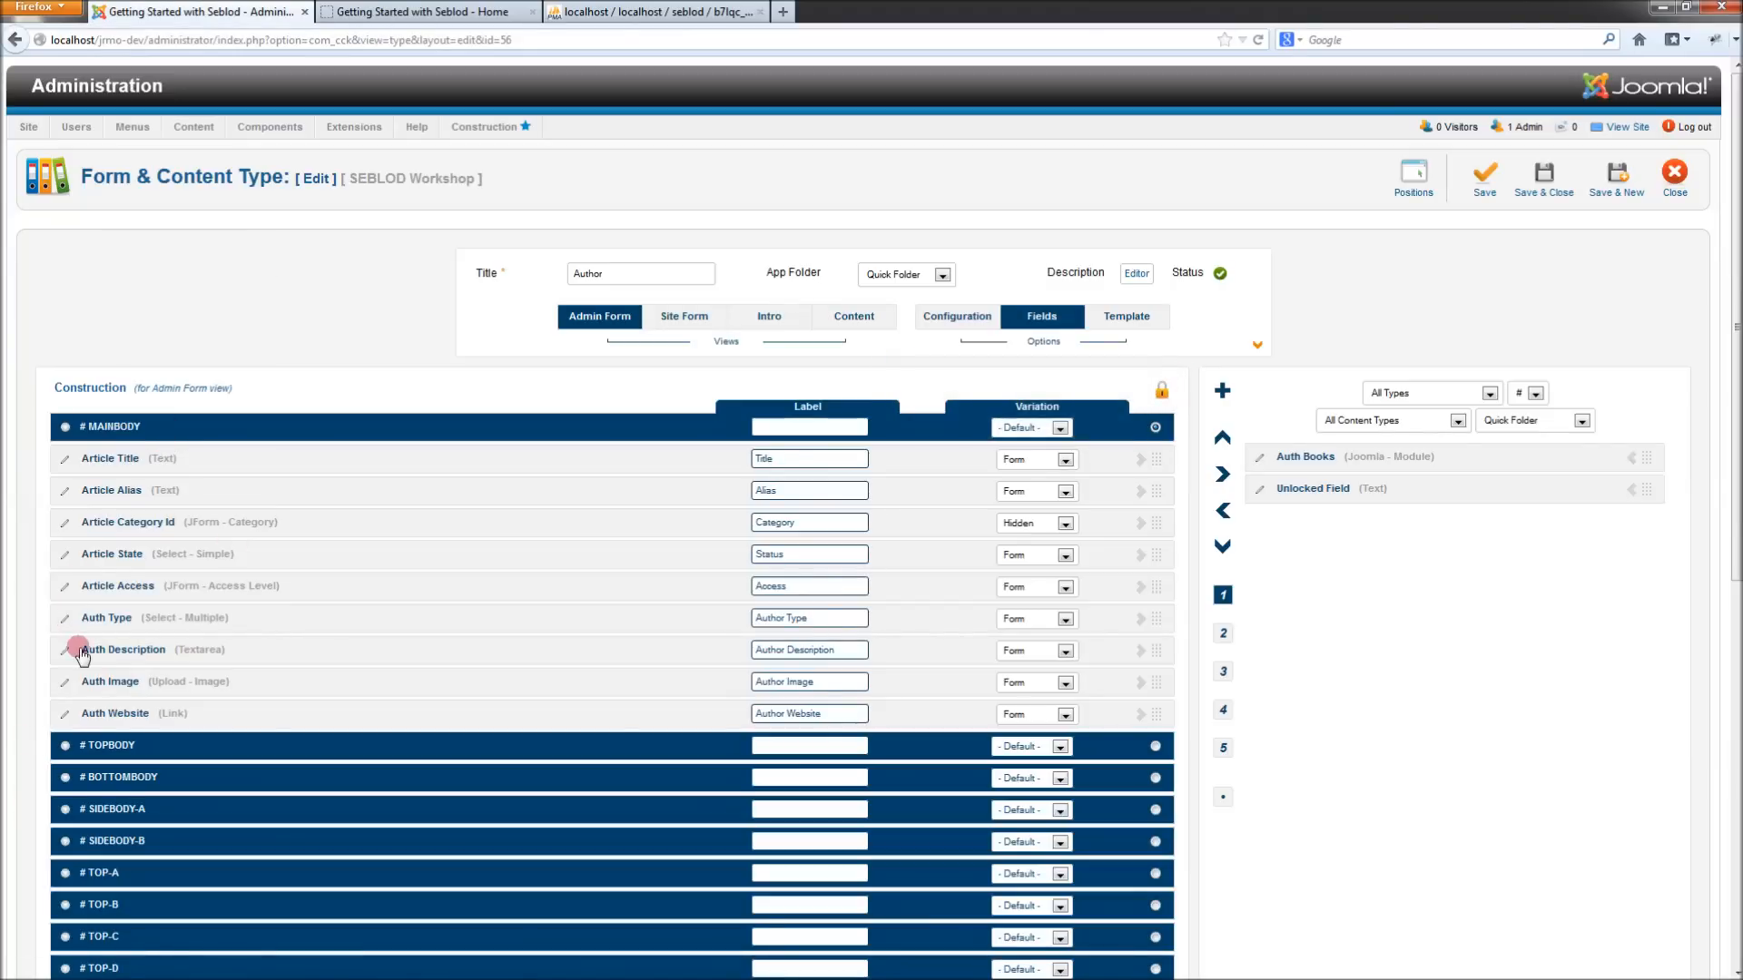
{"action": "left_click", "coordinate": [70, 618]}
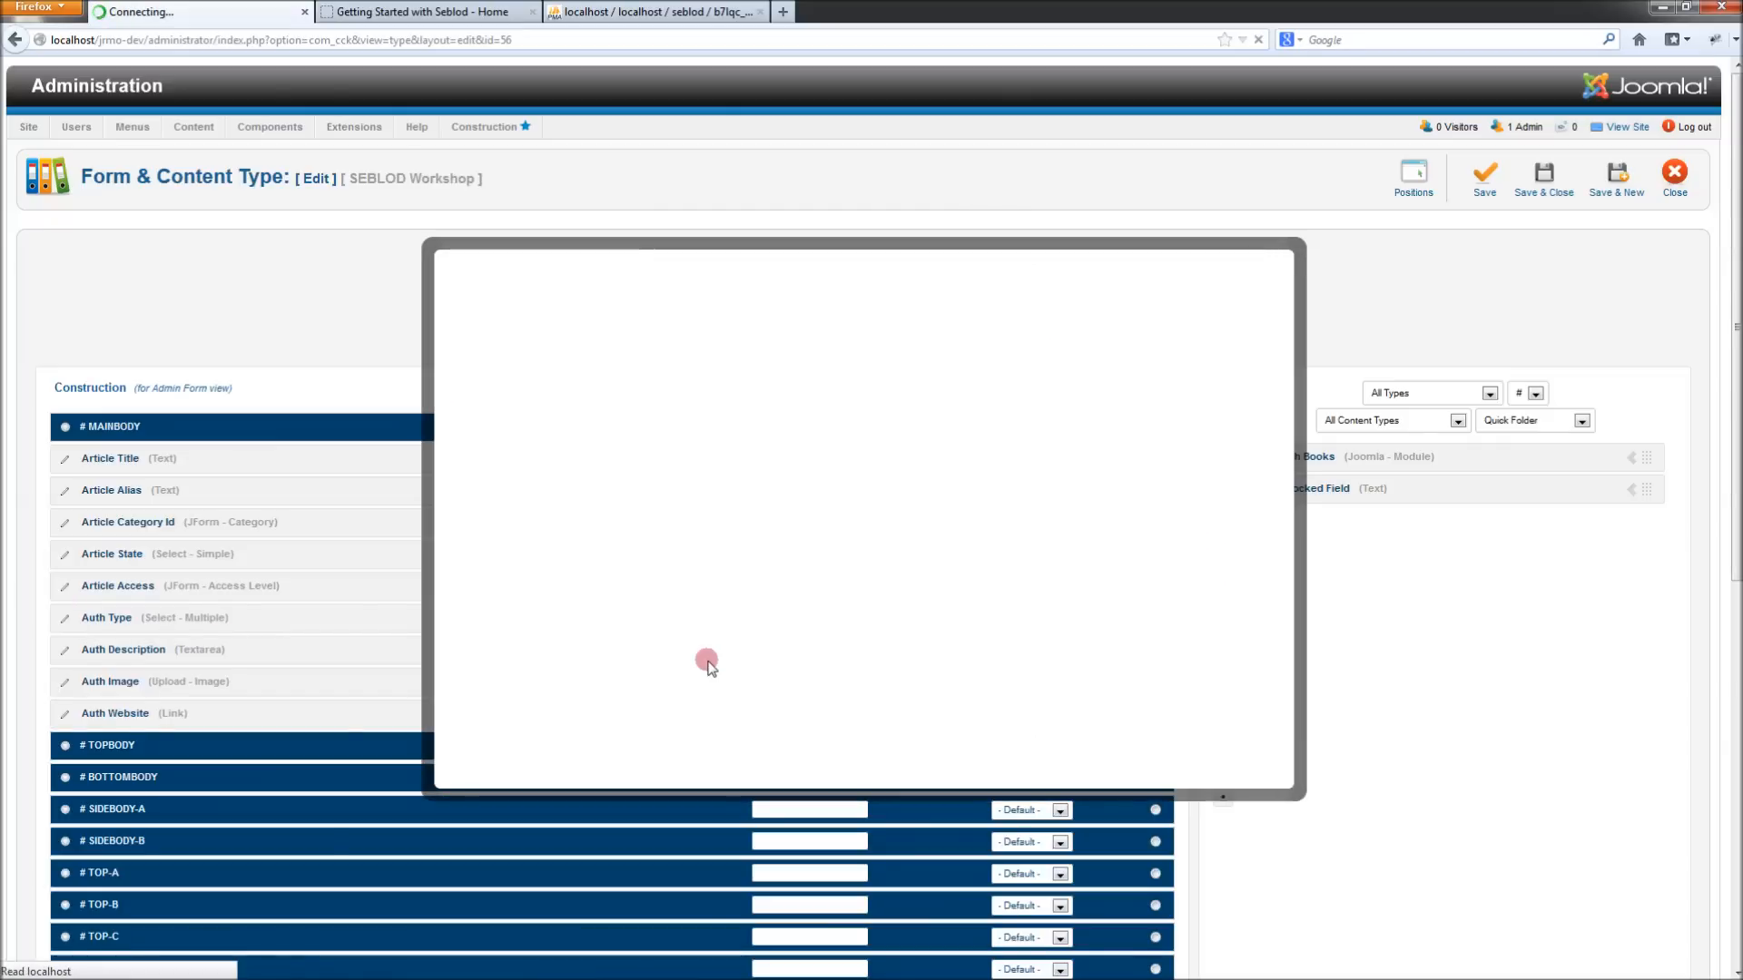
{"action": "left_click_drag", "start_coordinate": [1279, 440], "coordinate": [1280, 669]}
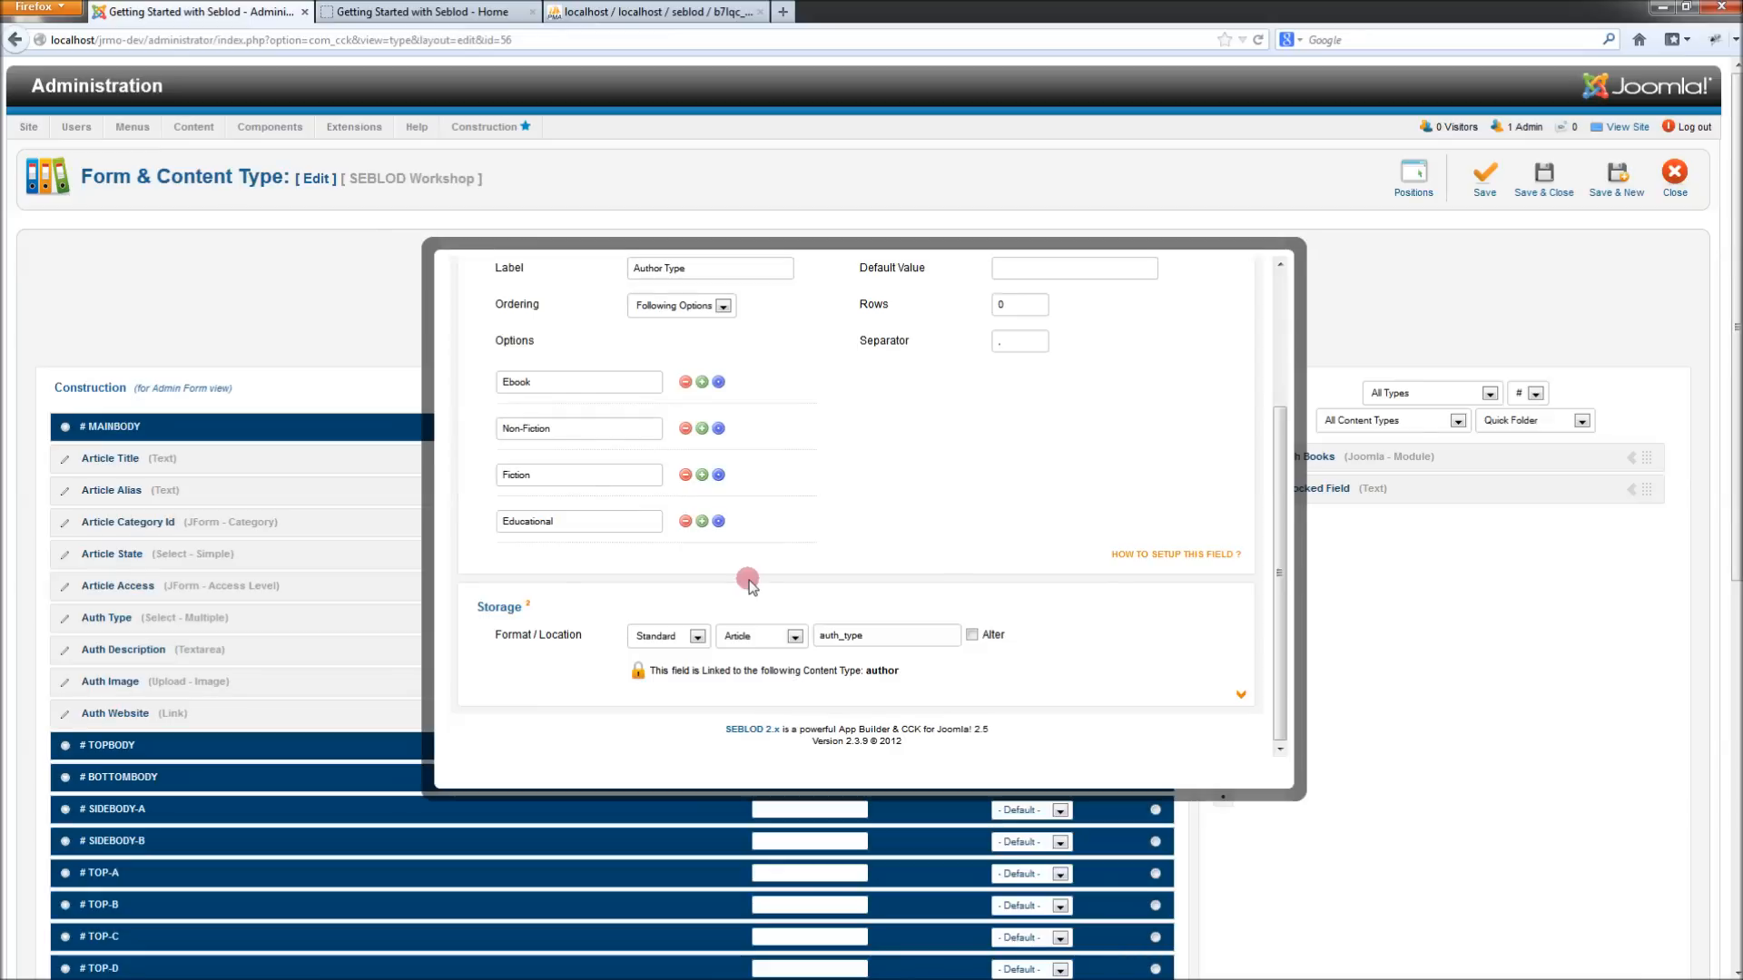
{"action": "left_click", "coordinate": [690, 636]}
{"action": "left_click", "coordinate": [690, 683]}
{"action": "left_click", "coordinate": [865, 635]}
{"action": "double_click", "coordinate": [821, 635]}
{"action": "type", "text": "introtext"}
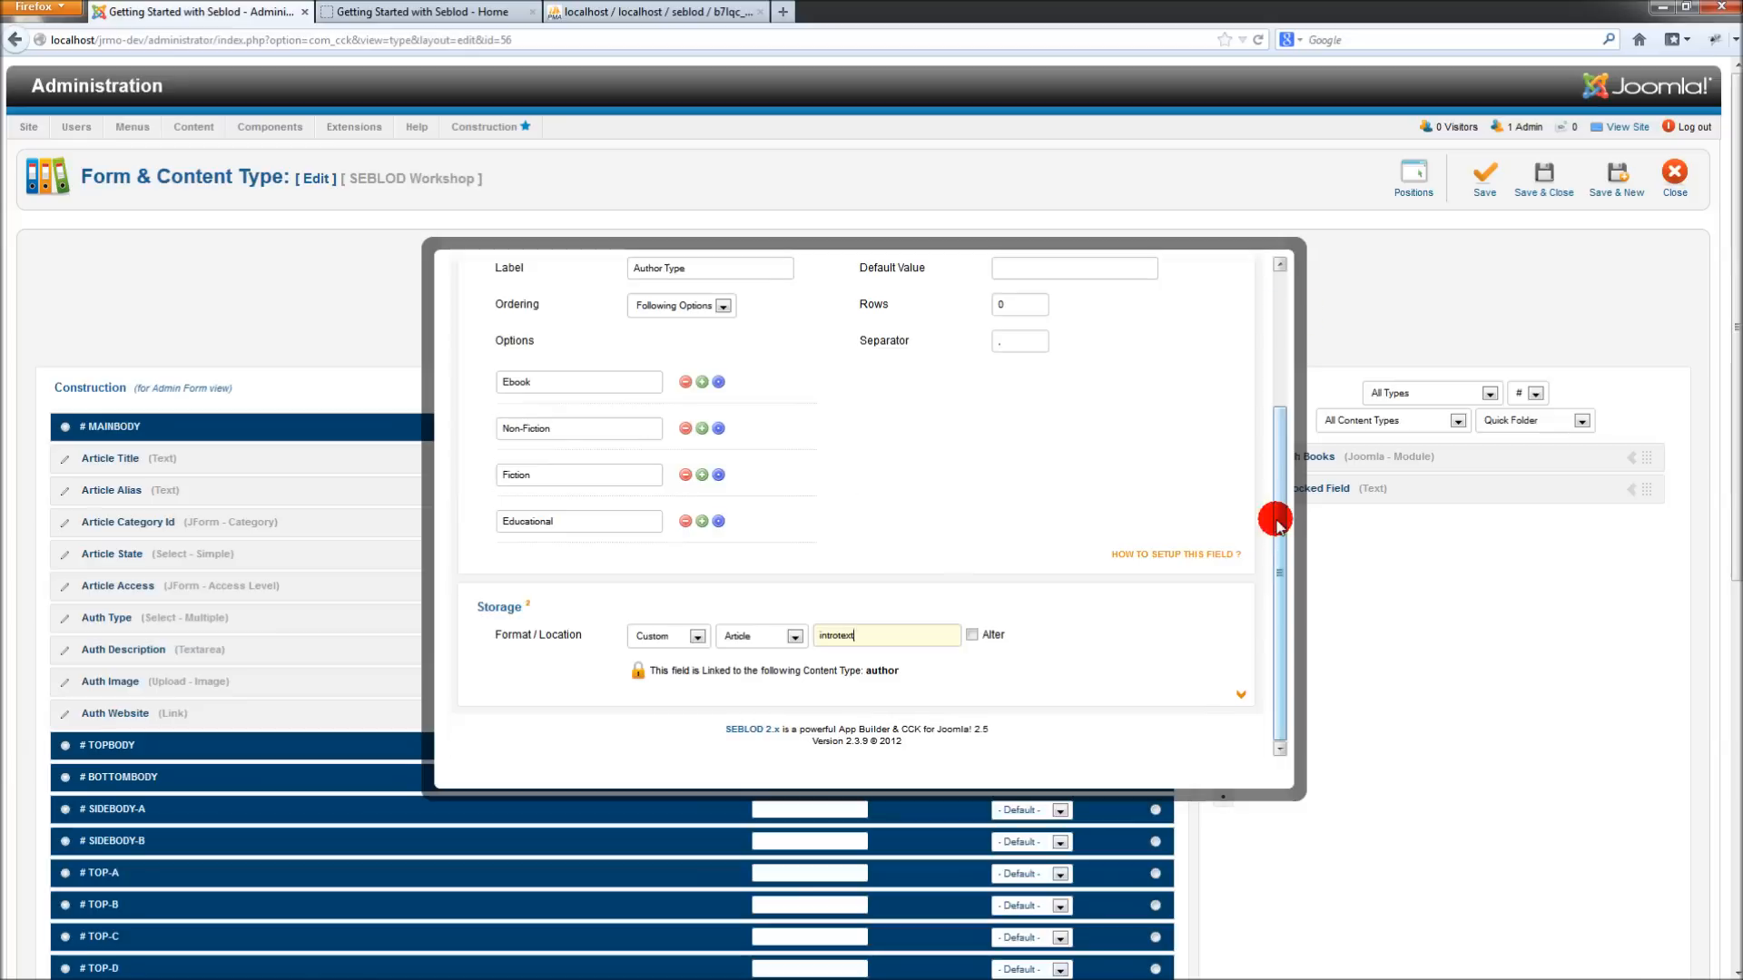
{"action": "scroll", "coordinate": [1272, 525], "scroll_direction": "up", "scroll_amount": 4}
{"action": "left_click", "coordinate": [1231, 272]}
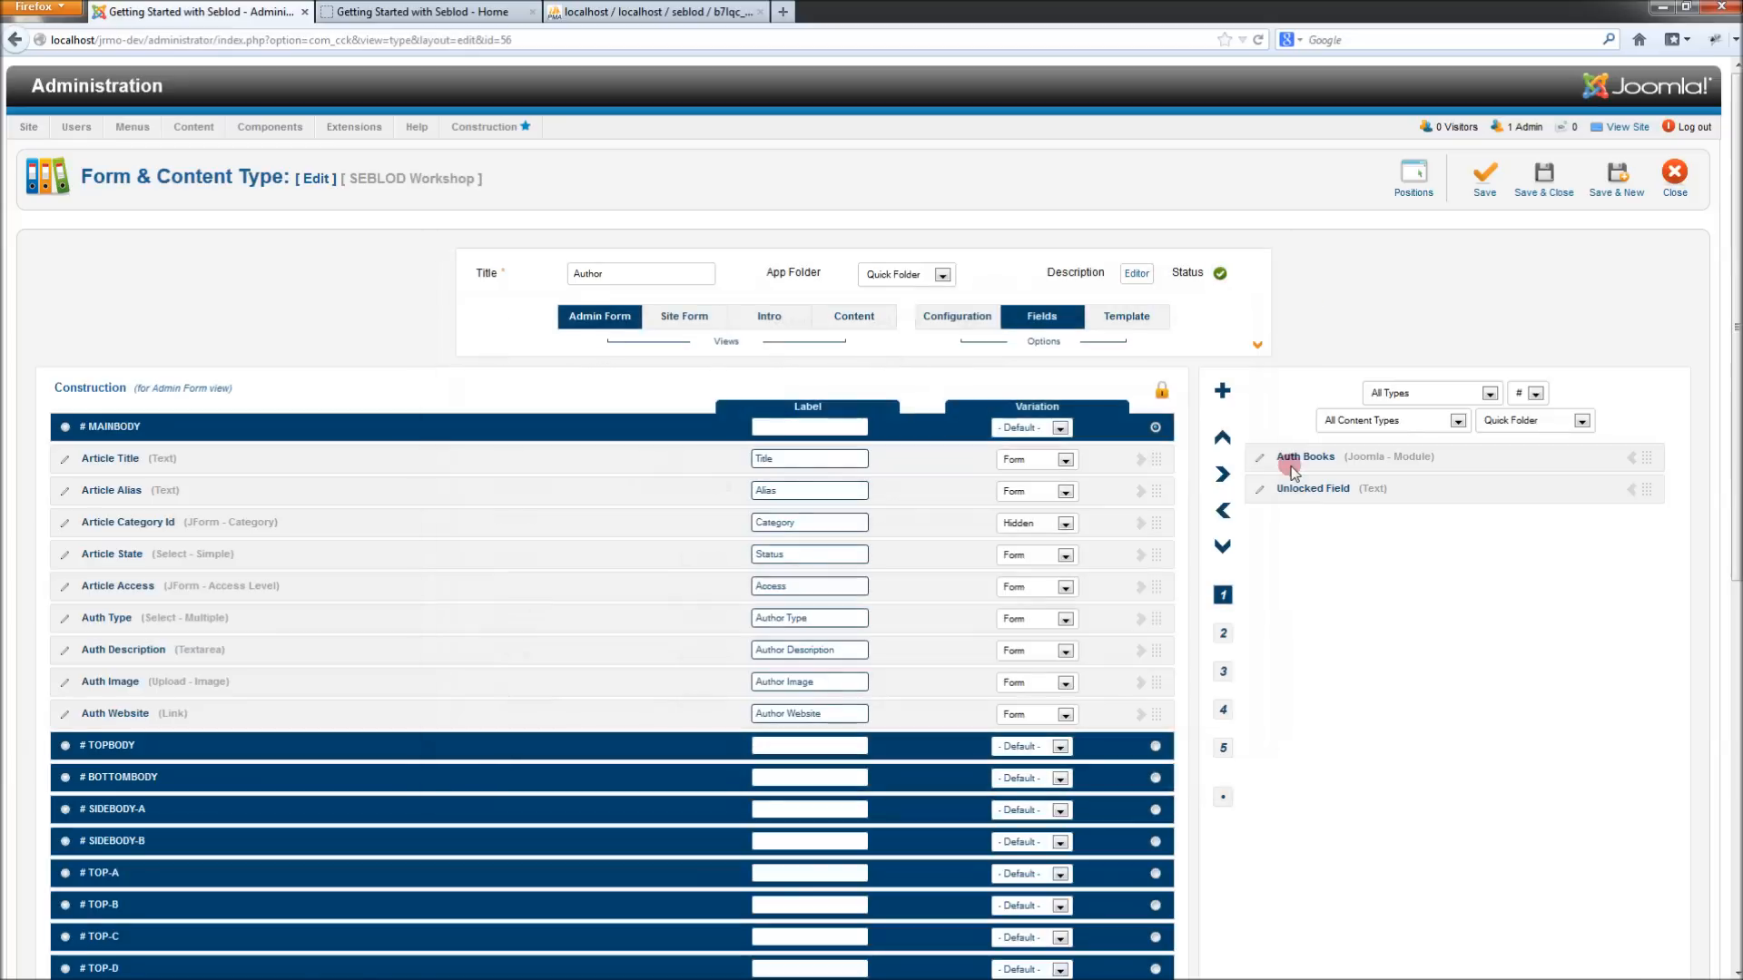
Step: Start a new field of type Field X for the Author content type and set its storage column to introtext
{"action": "left_click", "coordinate": [1222, 389]}
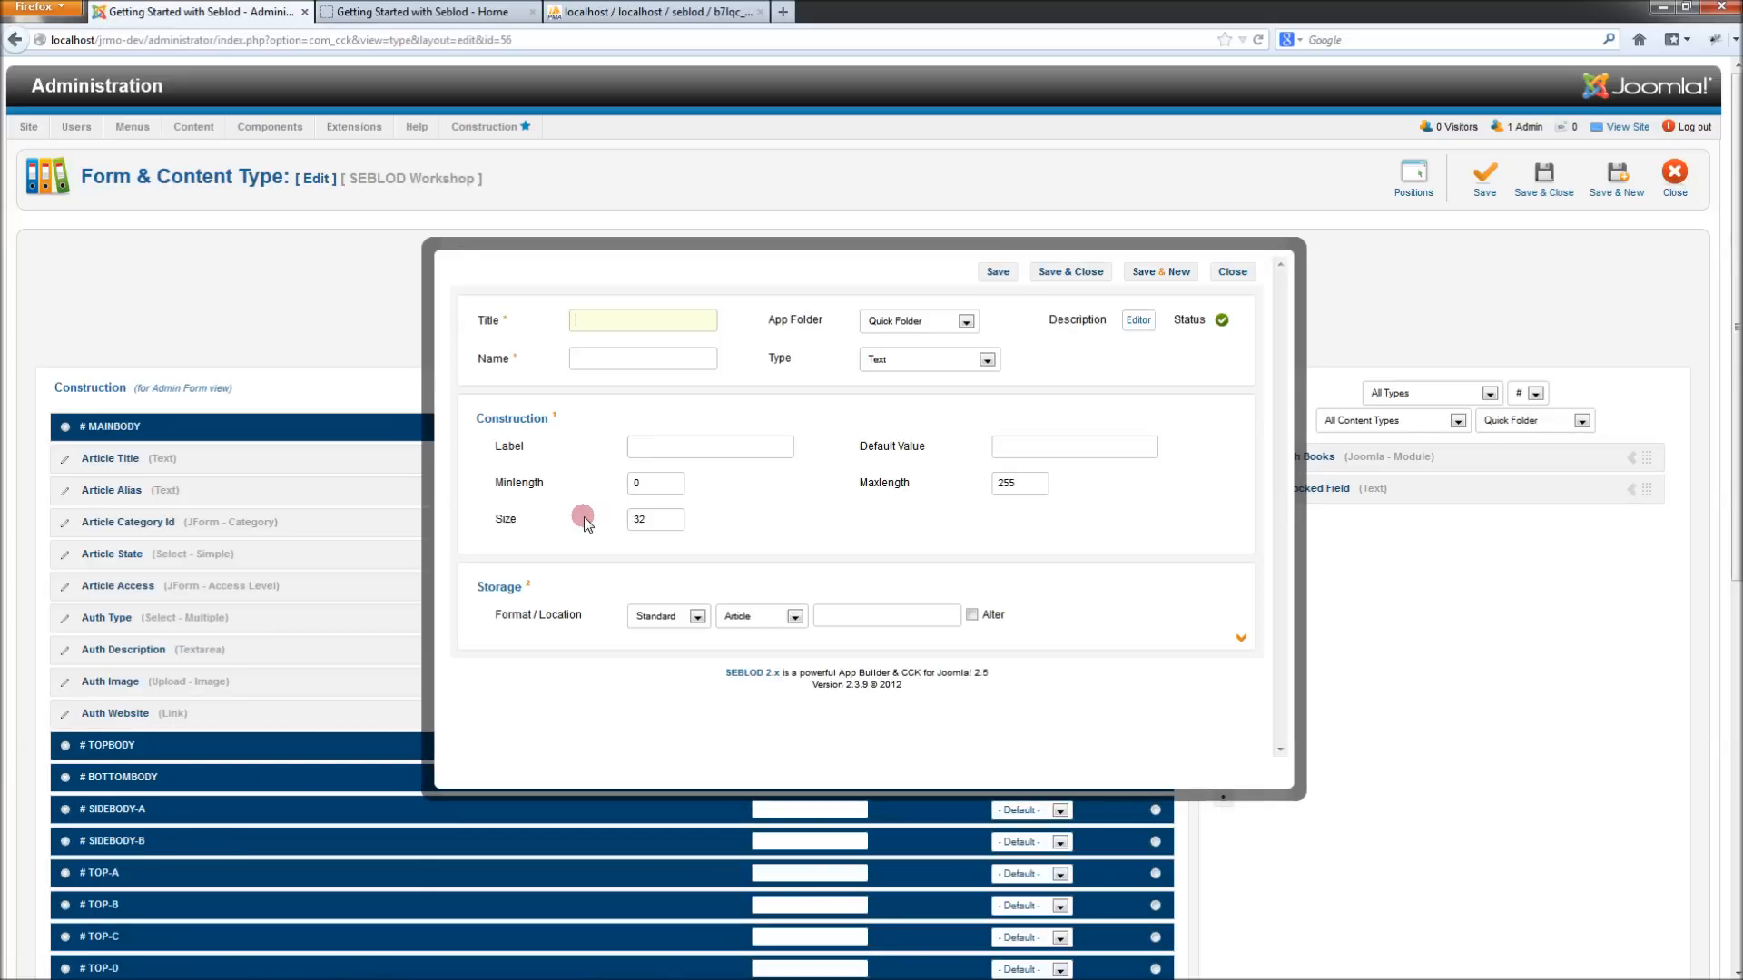
{"action": "left_click", "coordinate": [917, 363]}
{"action": "scroll", "coordinate": [919, 379], "scroll_direction": "up", "scroll_amount": 5}
{"action": "left_click", "coordinate": [919, 379]}
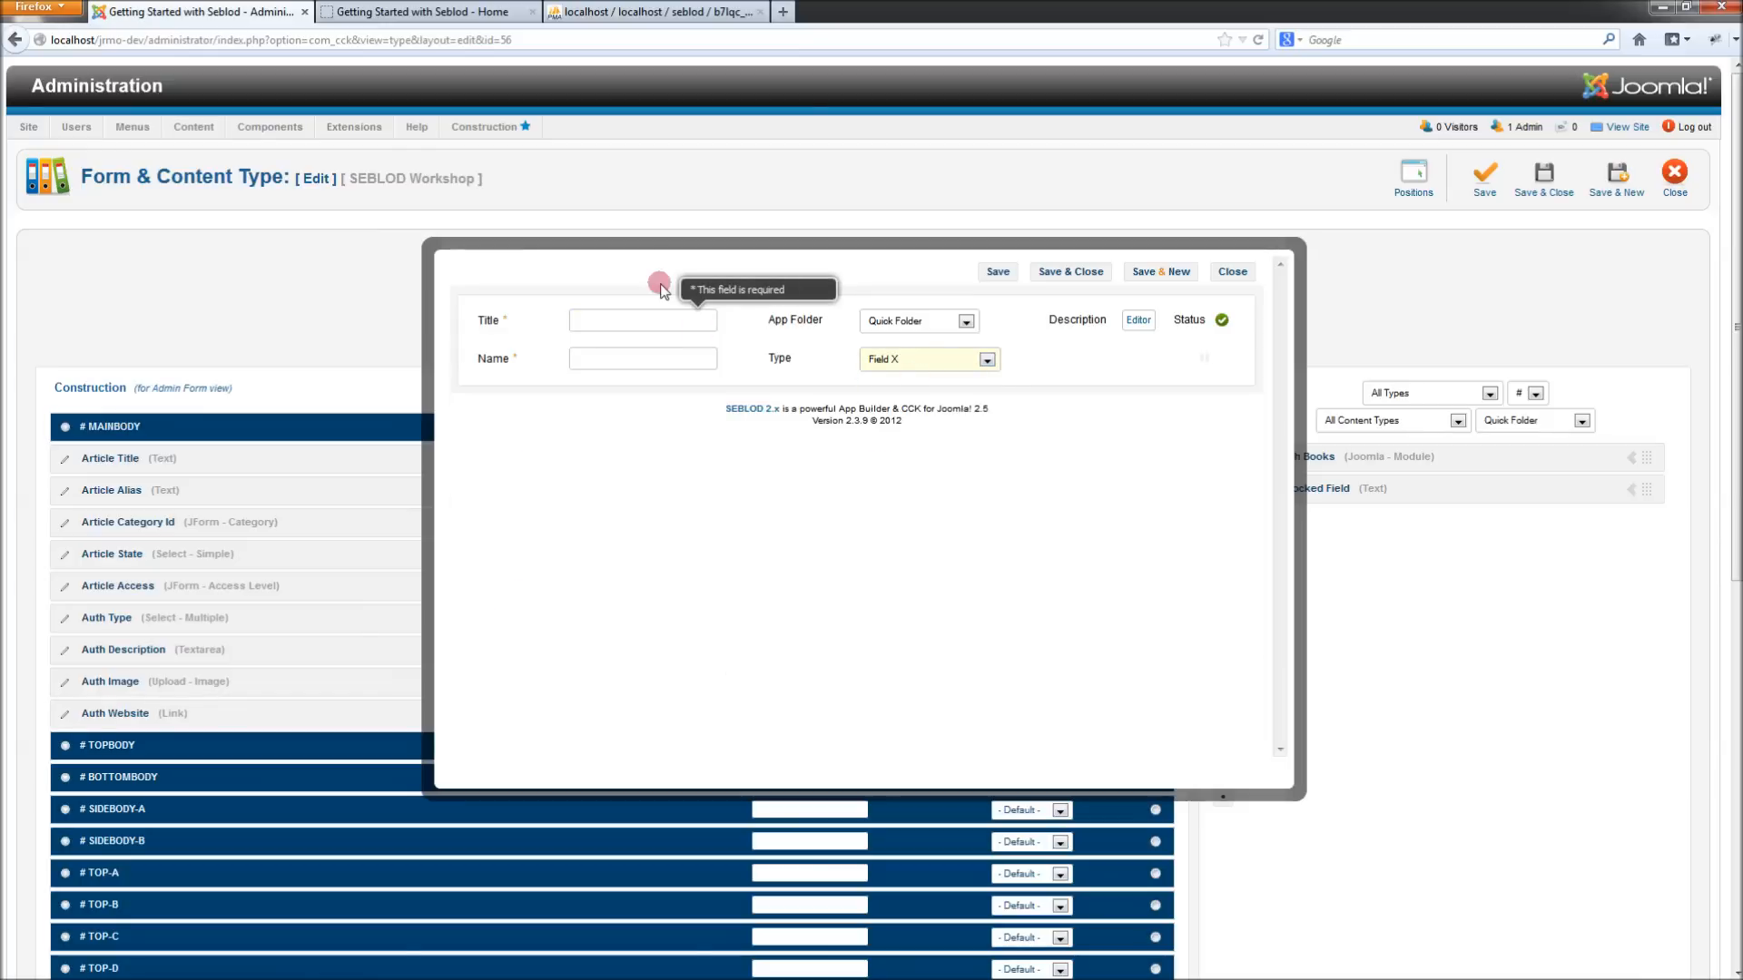
{"action": "left_click", "coordinate": [655, 323]}
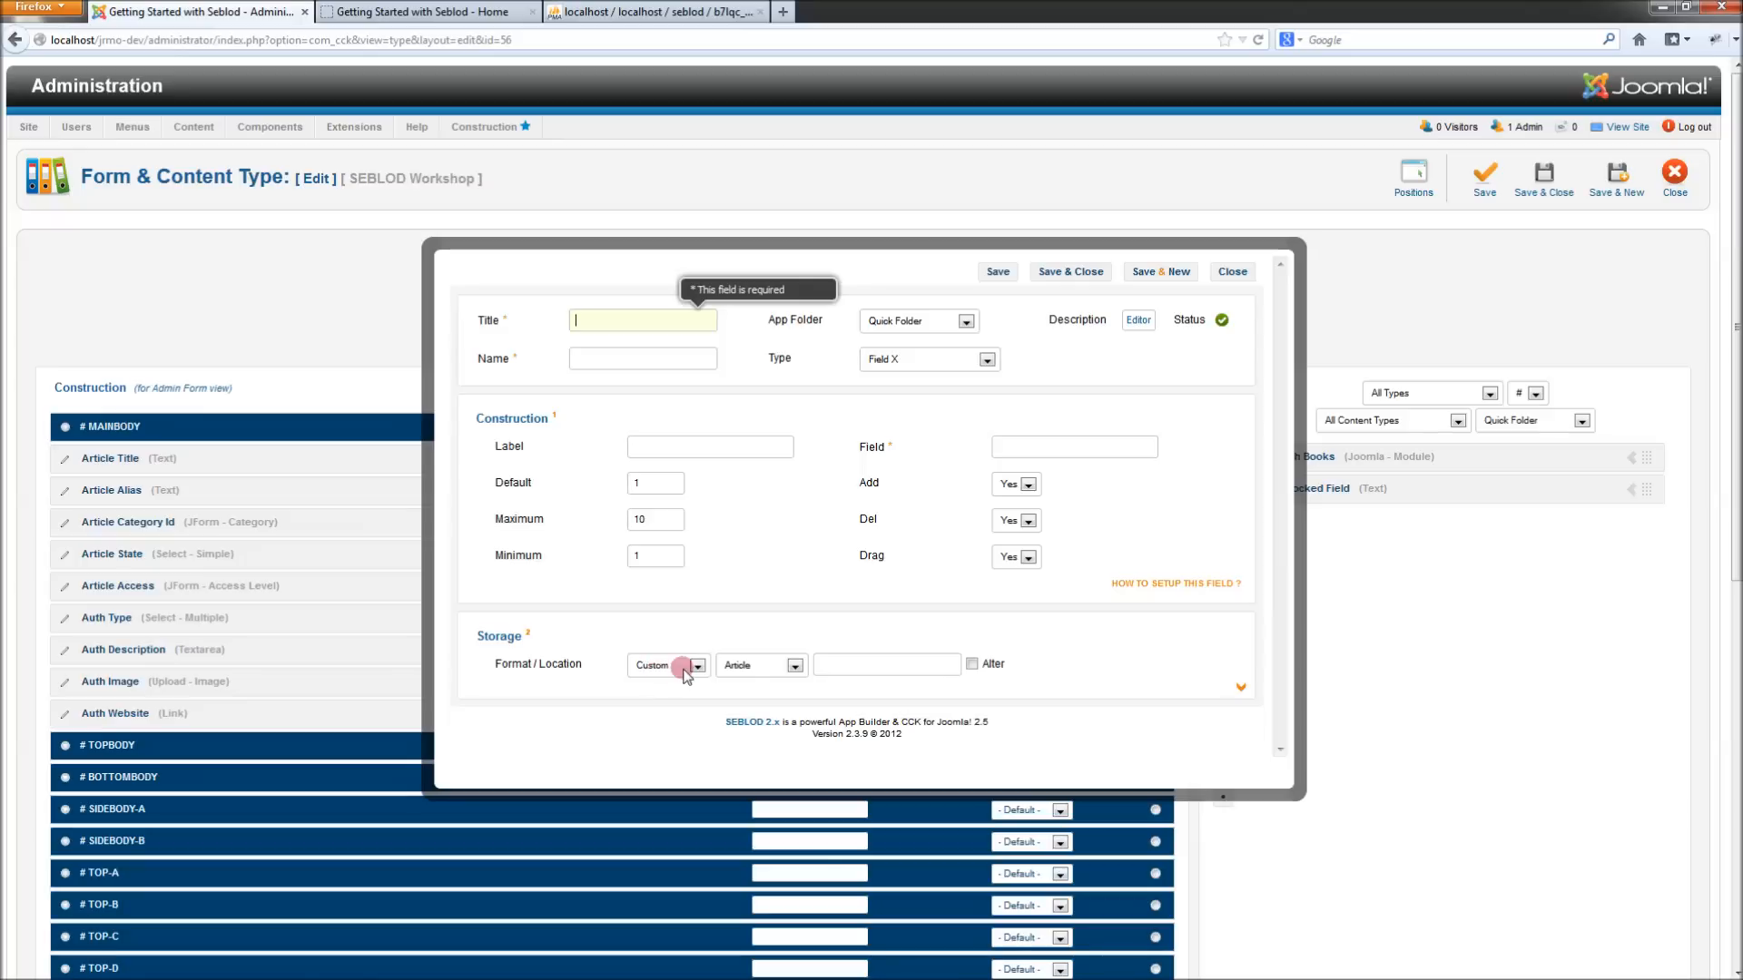
{"action": "left_click", "coordinate": [861, 669]}
{"action": "type", "text": "introtext"}
Step: Compare the author storage table with b7lqc_content in phpMyAdmin, and return to Seblod to discard the unsaved Field X field
{"action": "left_click", "coordinate": [683, 11]}
{"action": "left_click", "coordinate": [626, 493]}
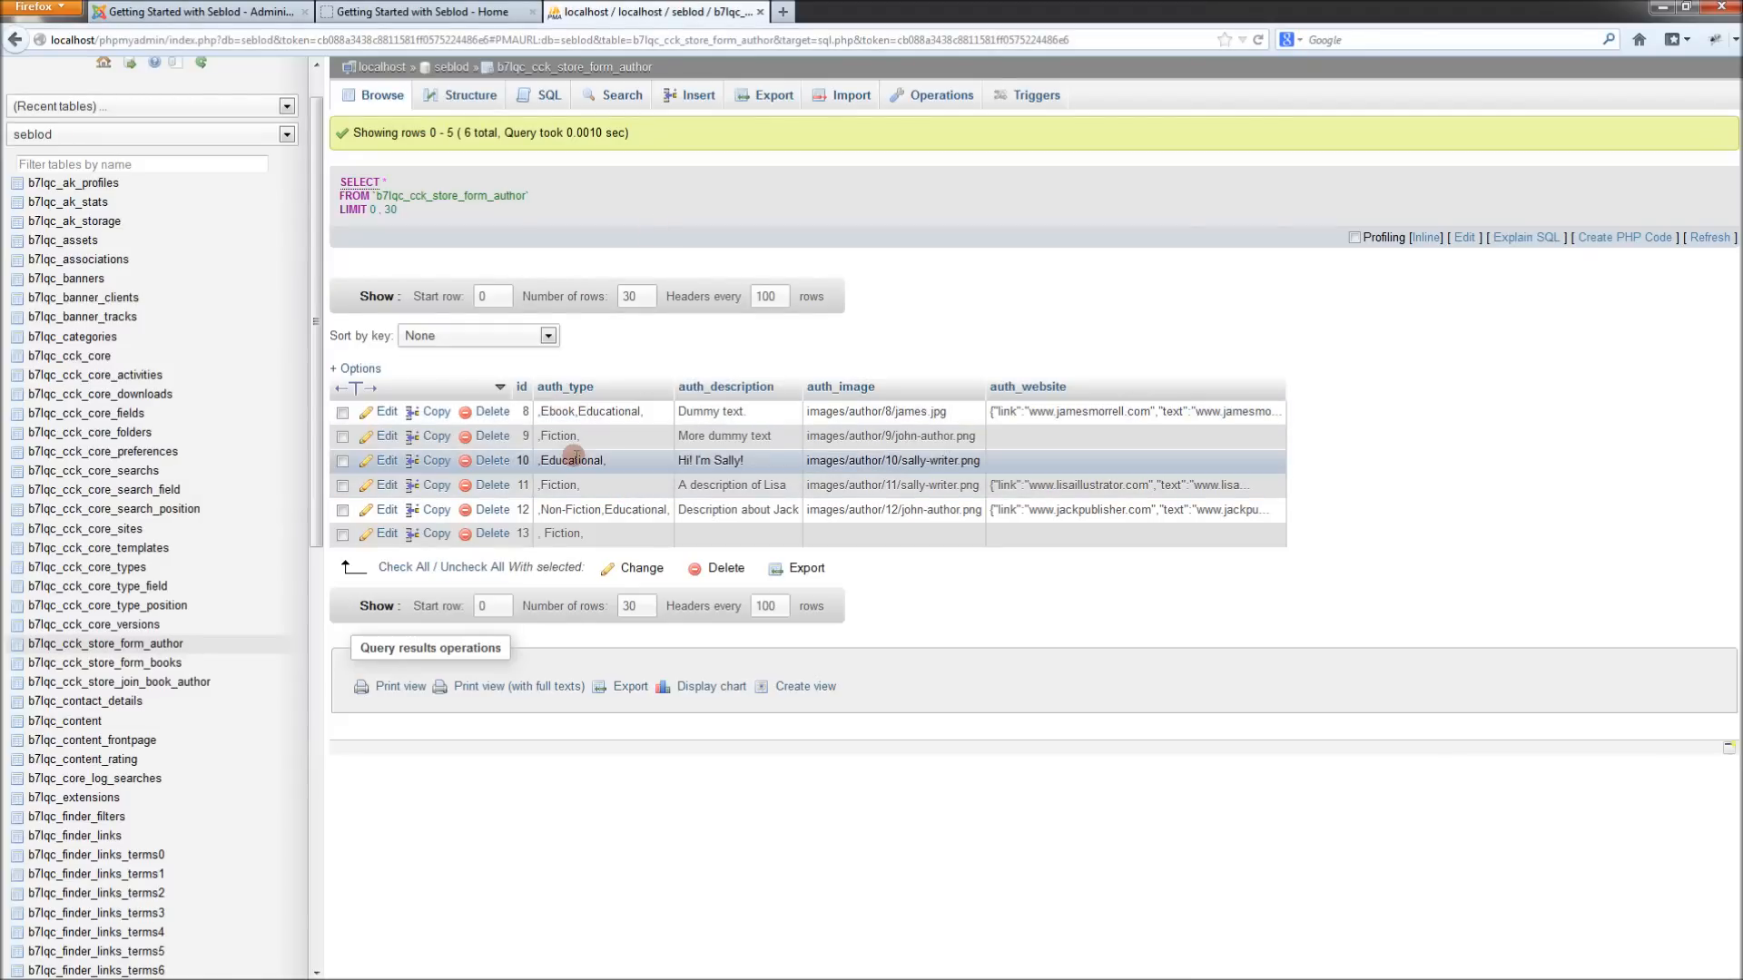
{"action": "left_click", "coordinate": [87, 721]}
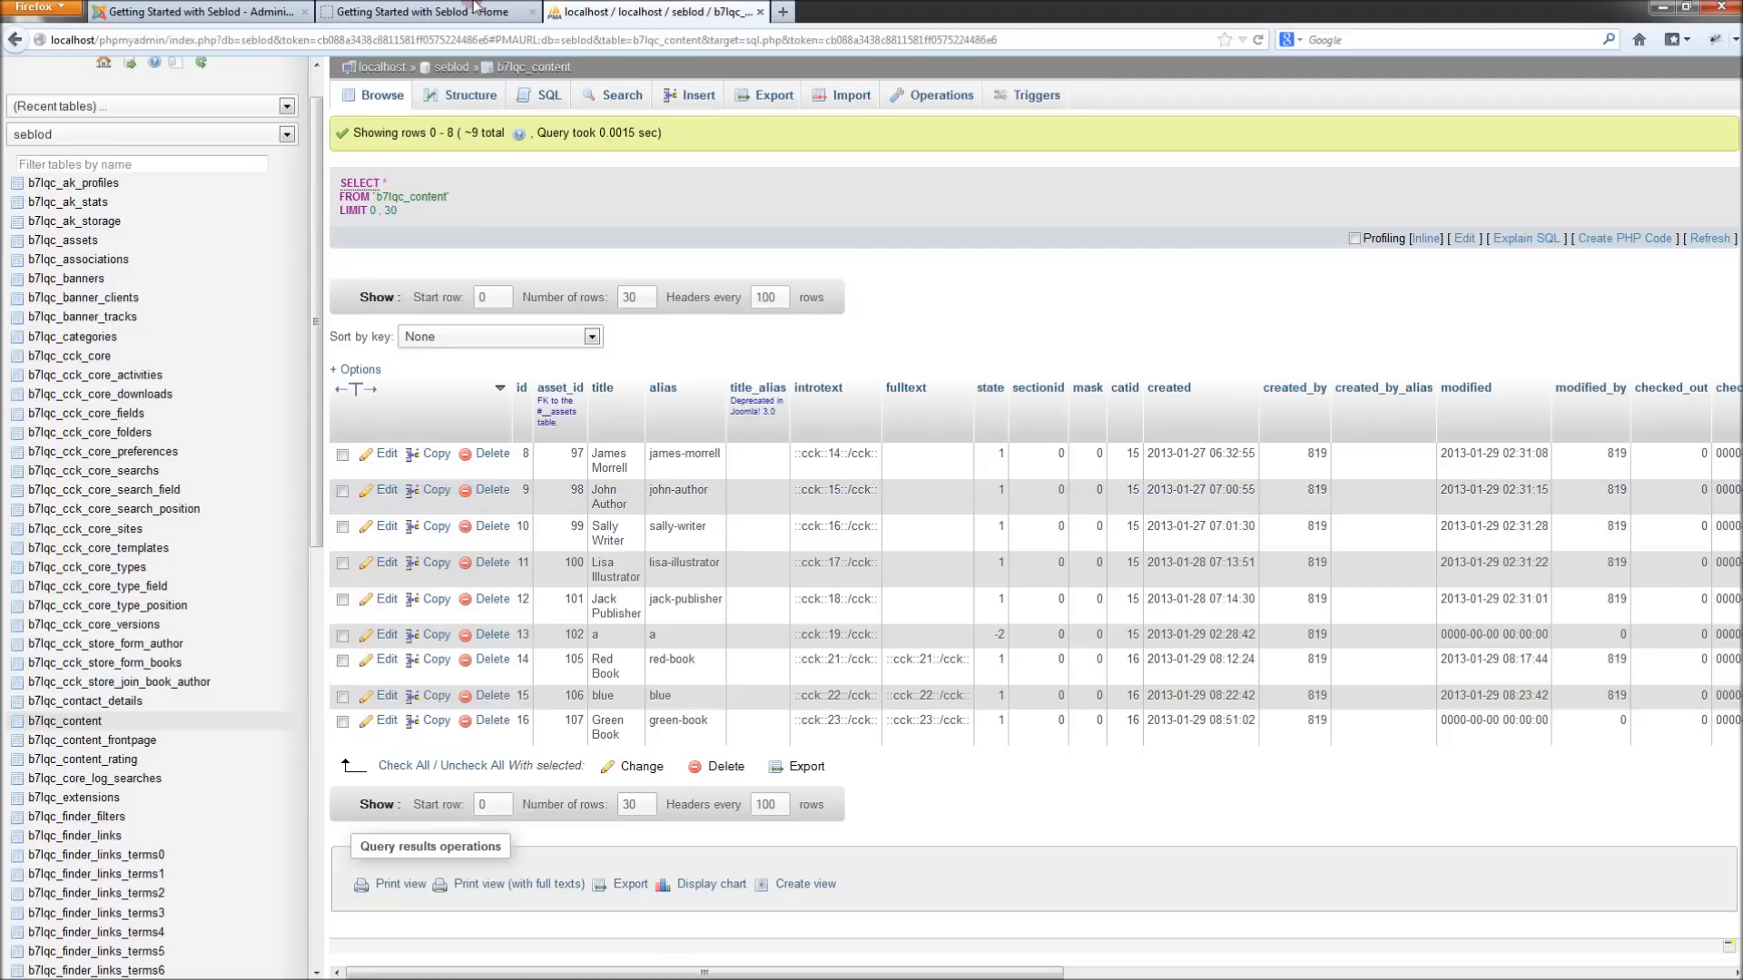
{"action": "left_click", "coordinate": [243, 9]}
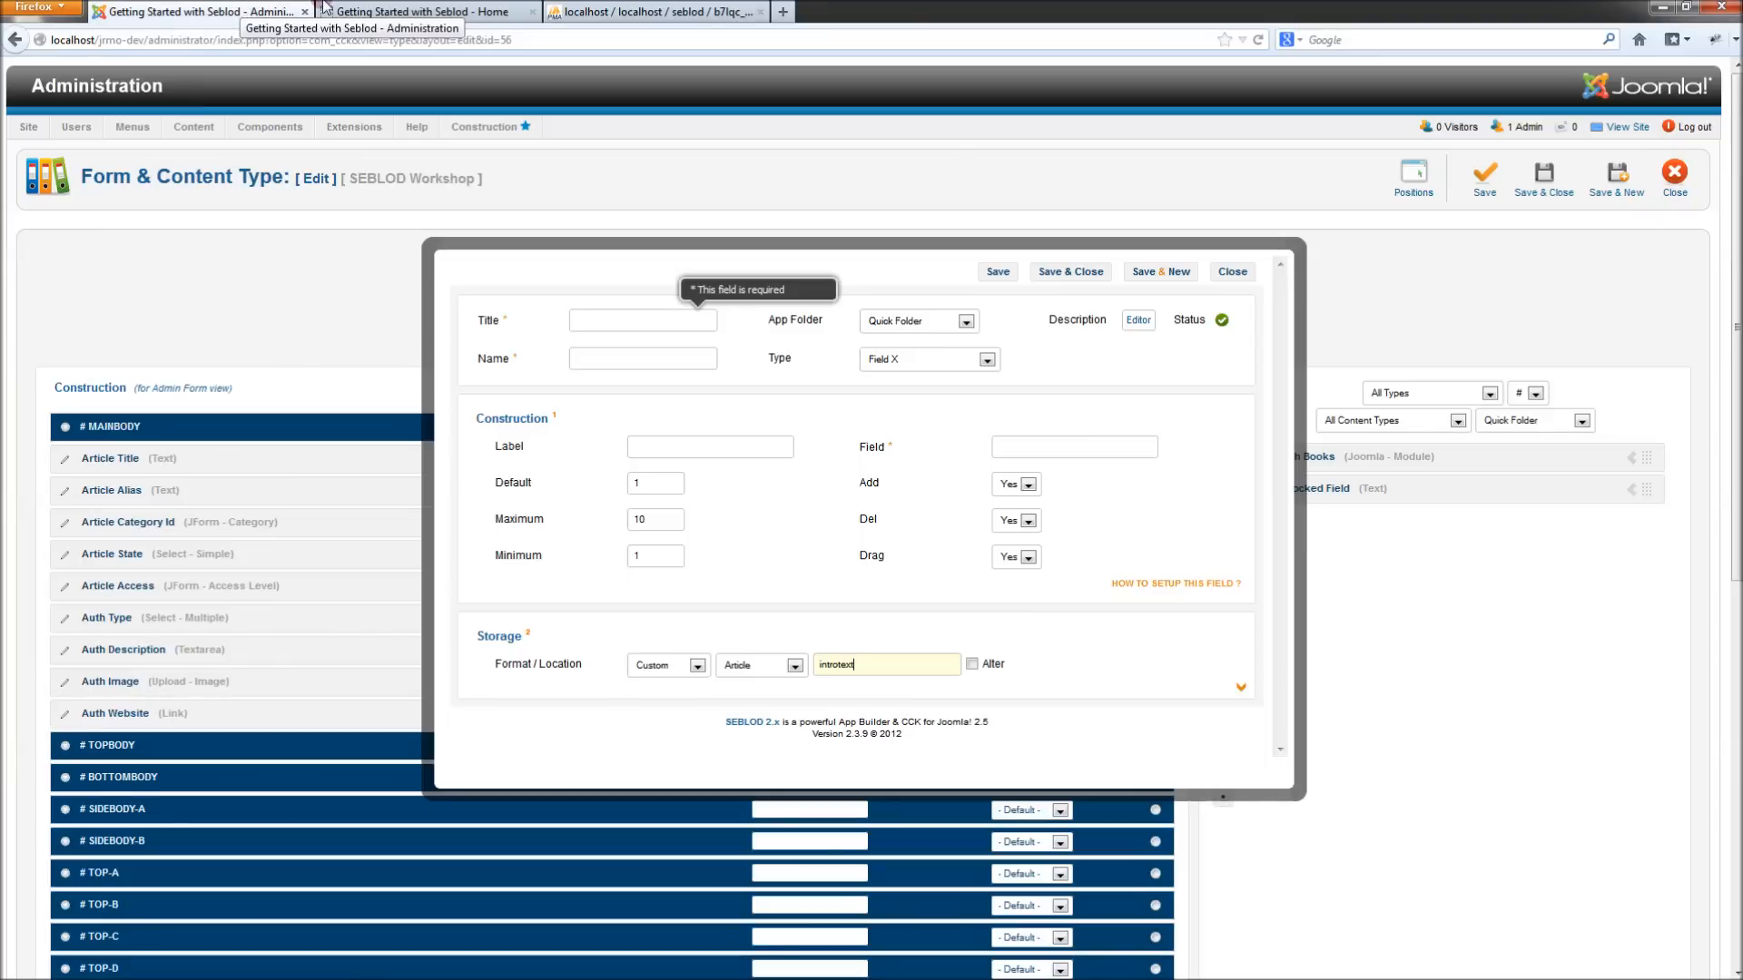
{"action": "left_click", "coordinate": [1231, 277]}
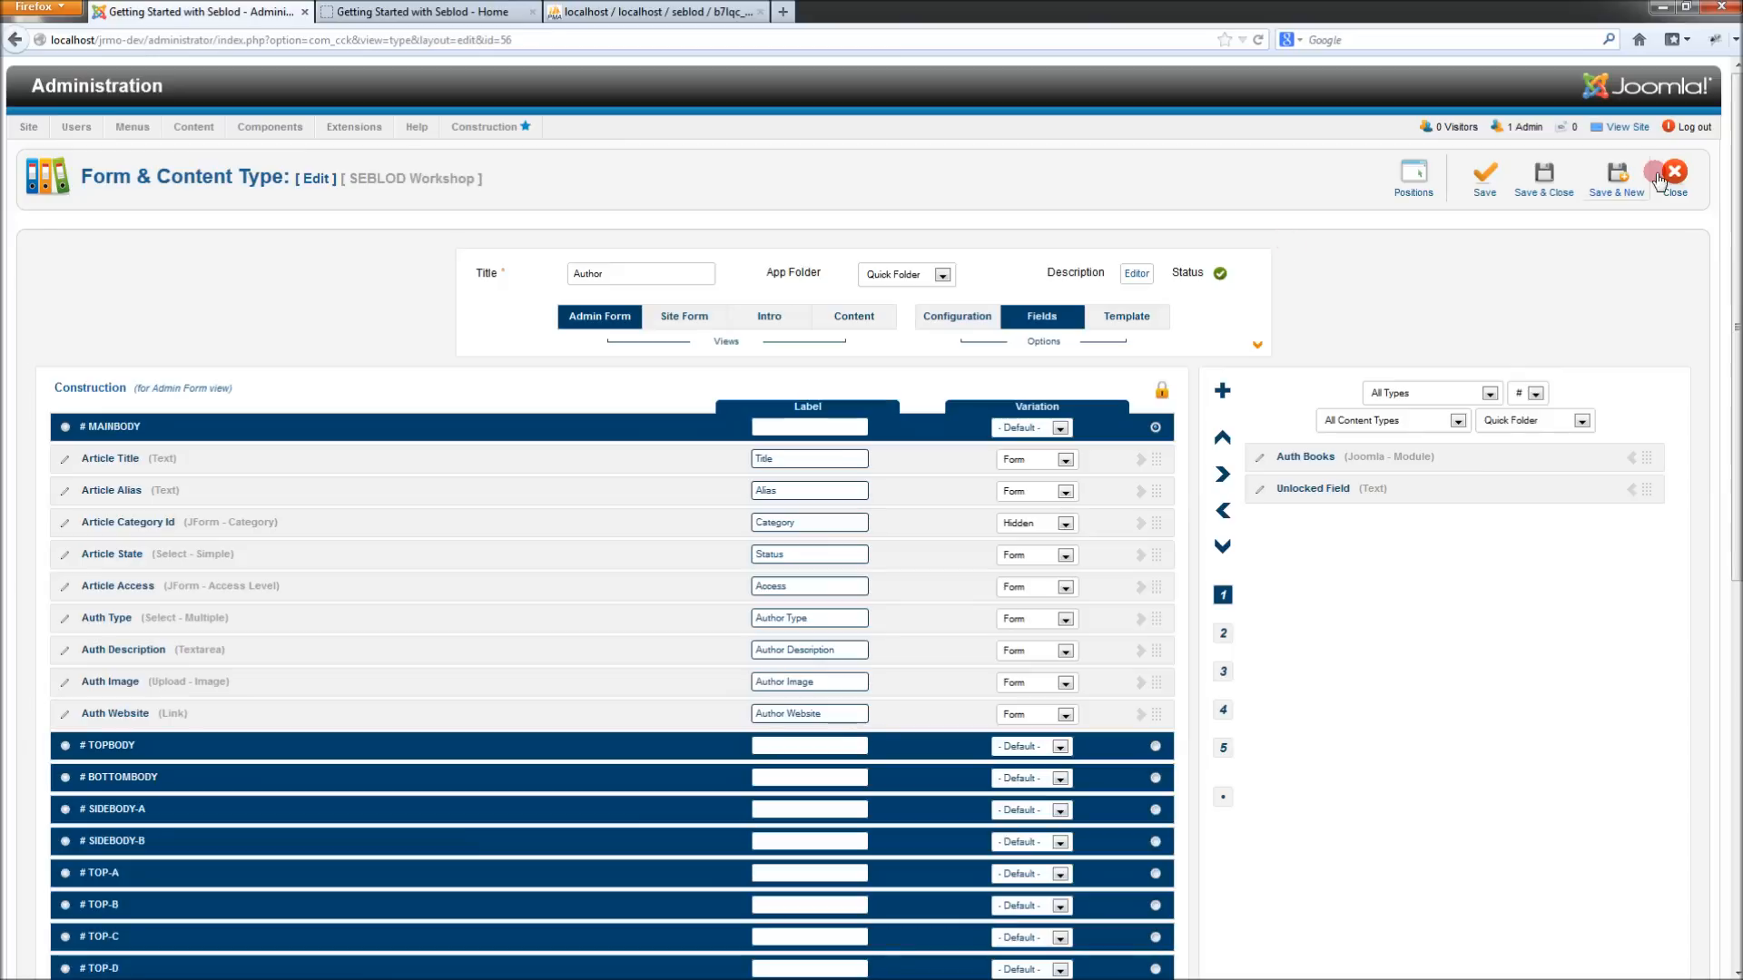
Step: Close the Author content type and create a new form and content type from the User skeleton
{"action": "left_click", "coordinate": [1126, 330]}
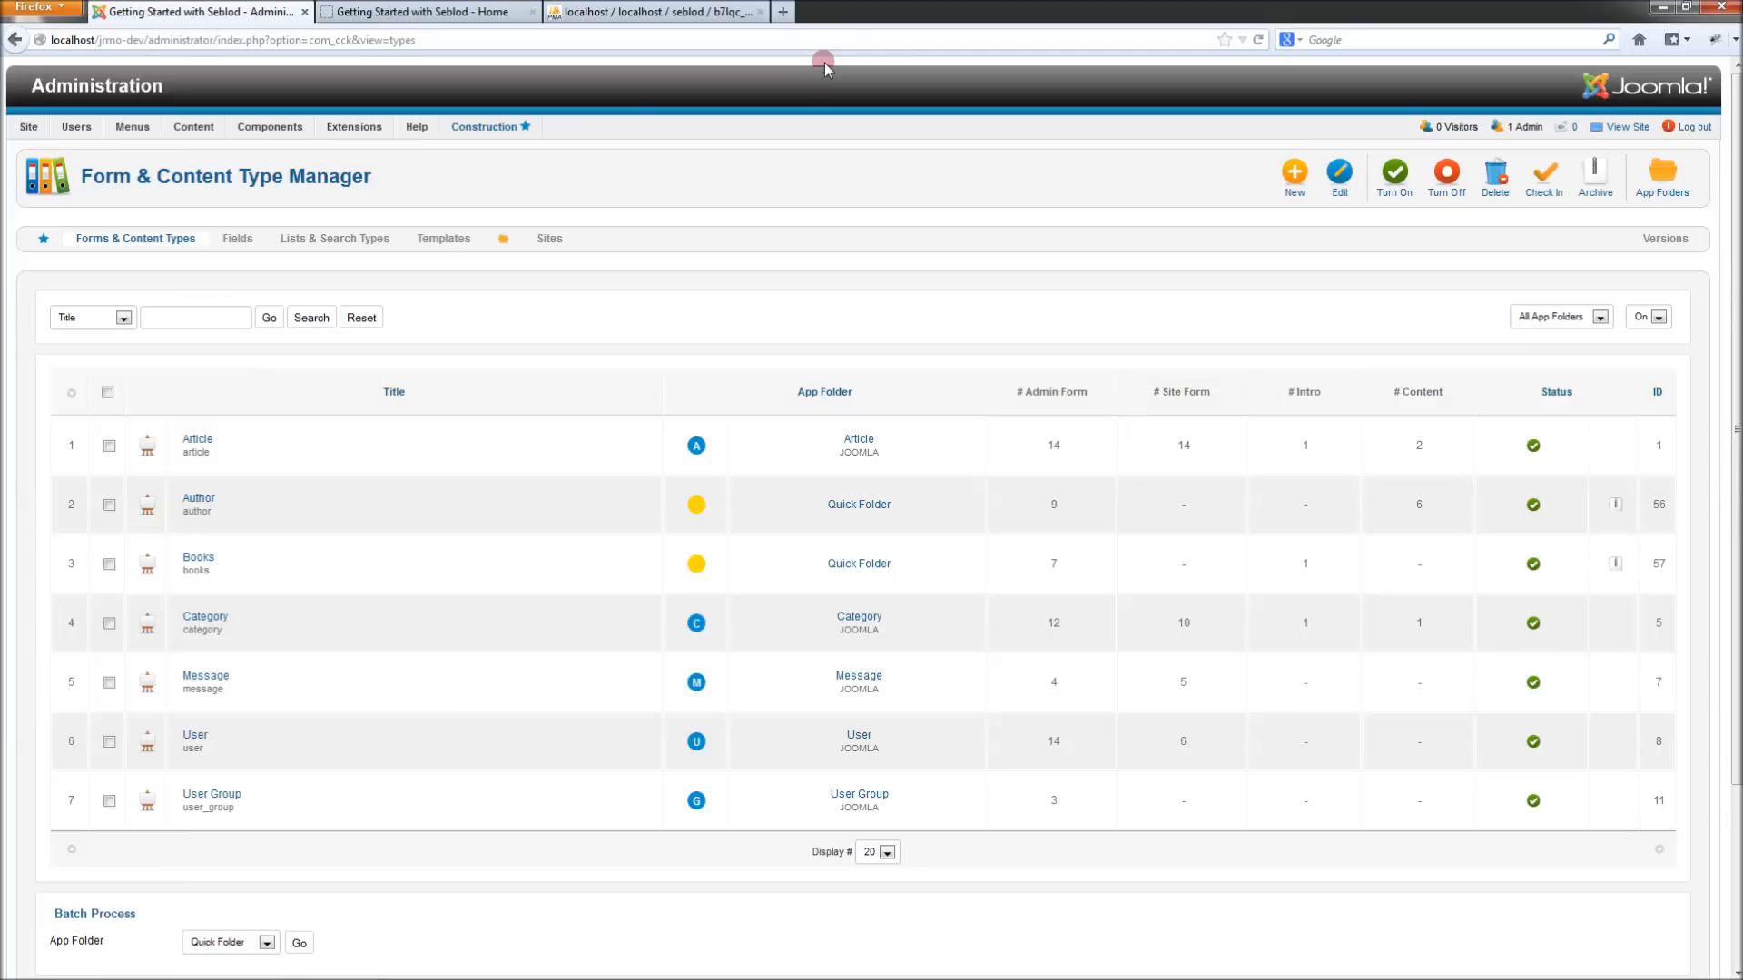
{"action": "left_click", "coordinate": [1296, 171]}
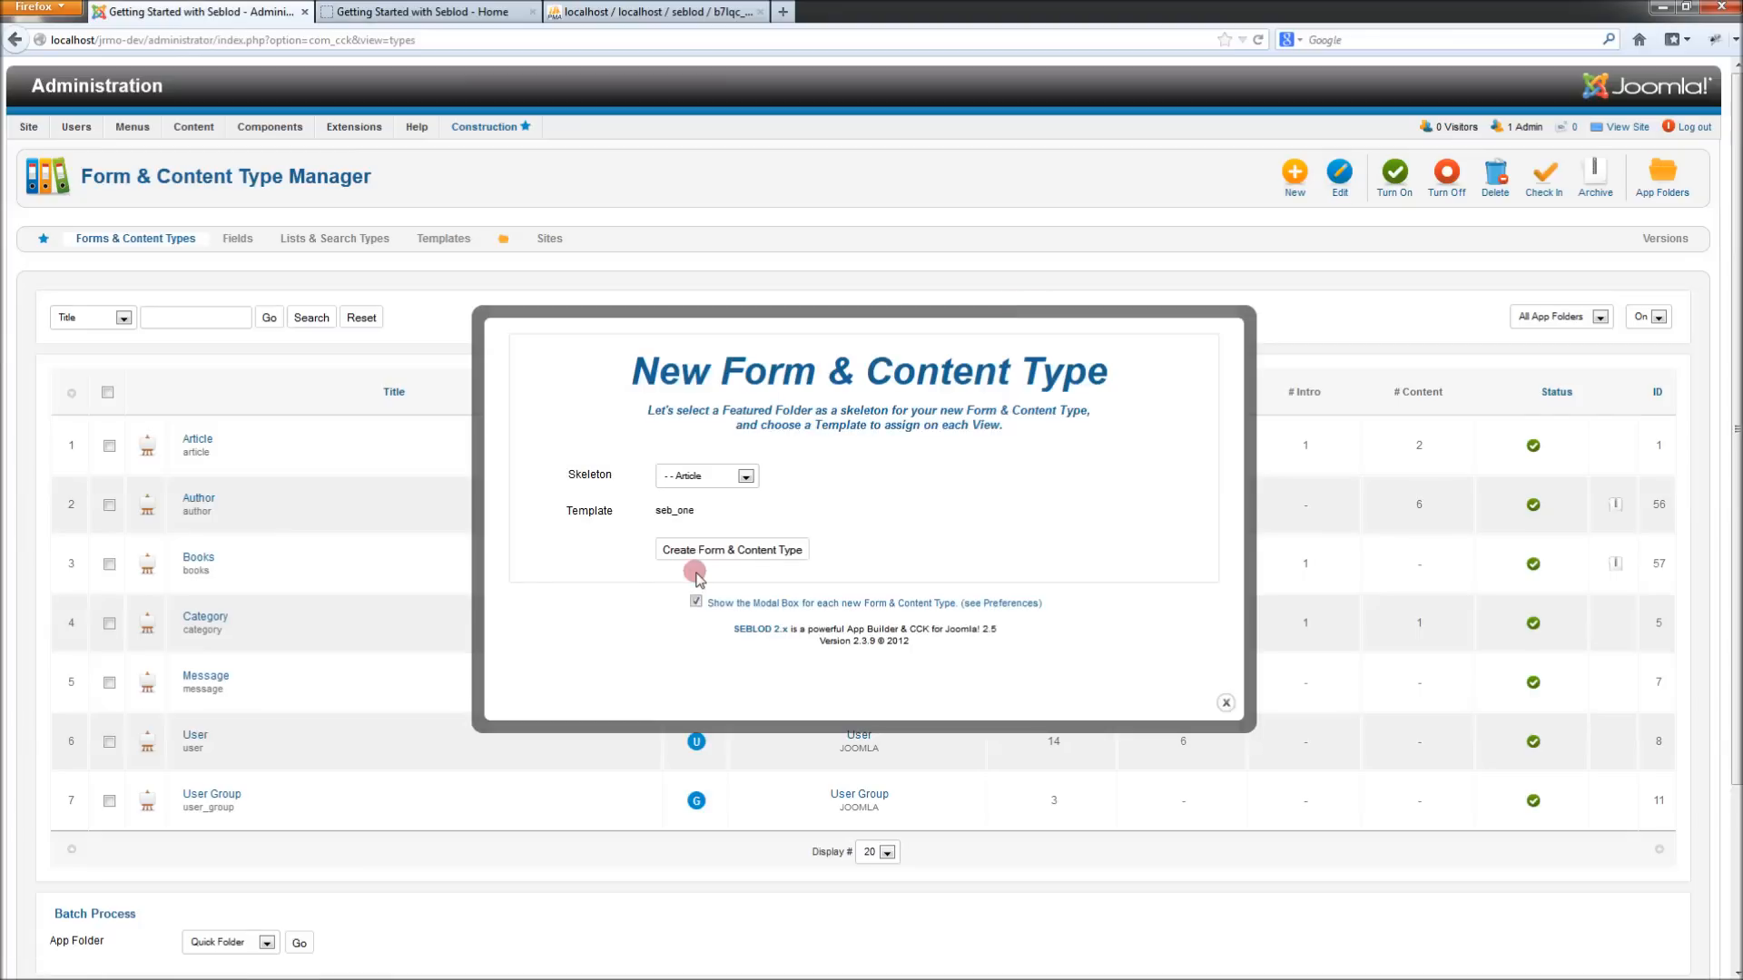
{"action": "left_click", "coordinate": [704, 476]}
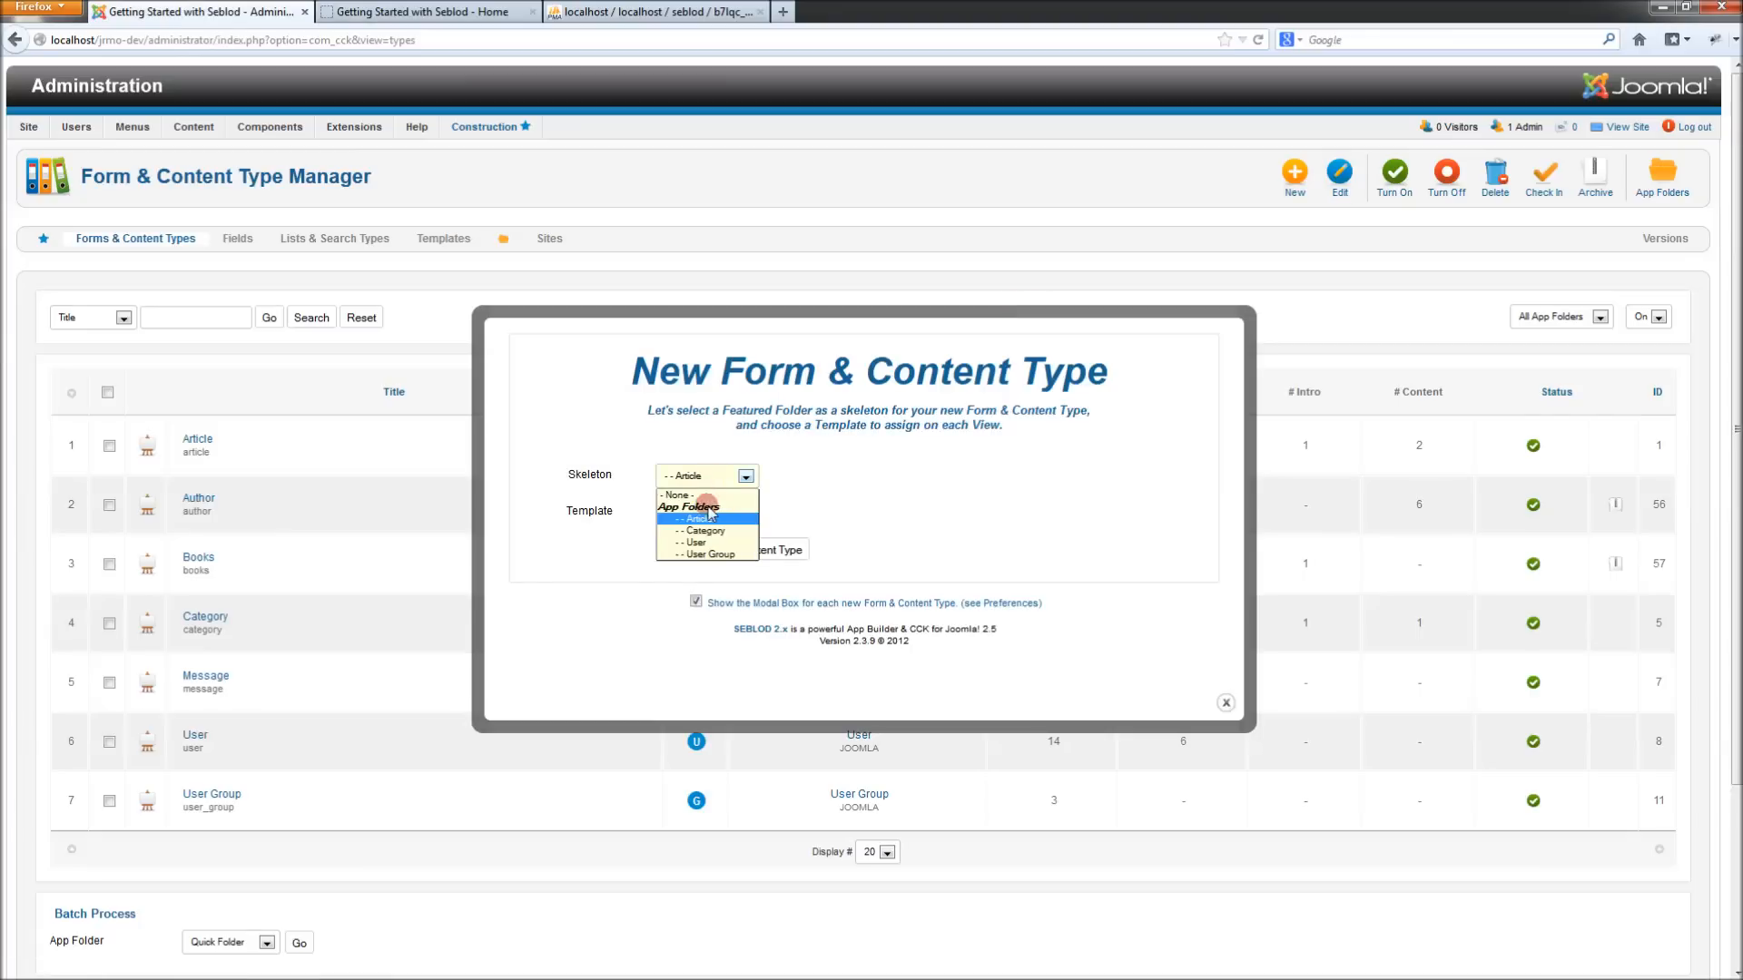
{"action": "left_click", "coordinate": [699, 542]}
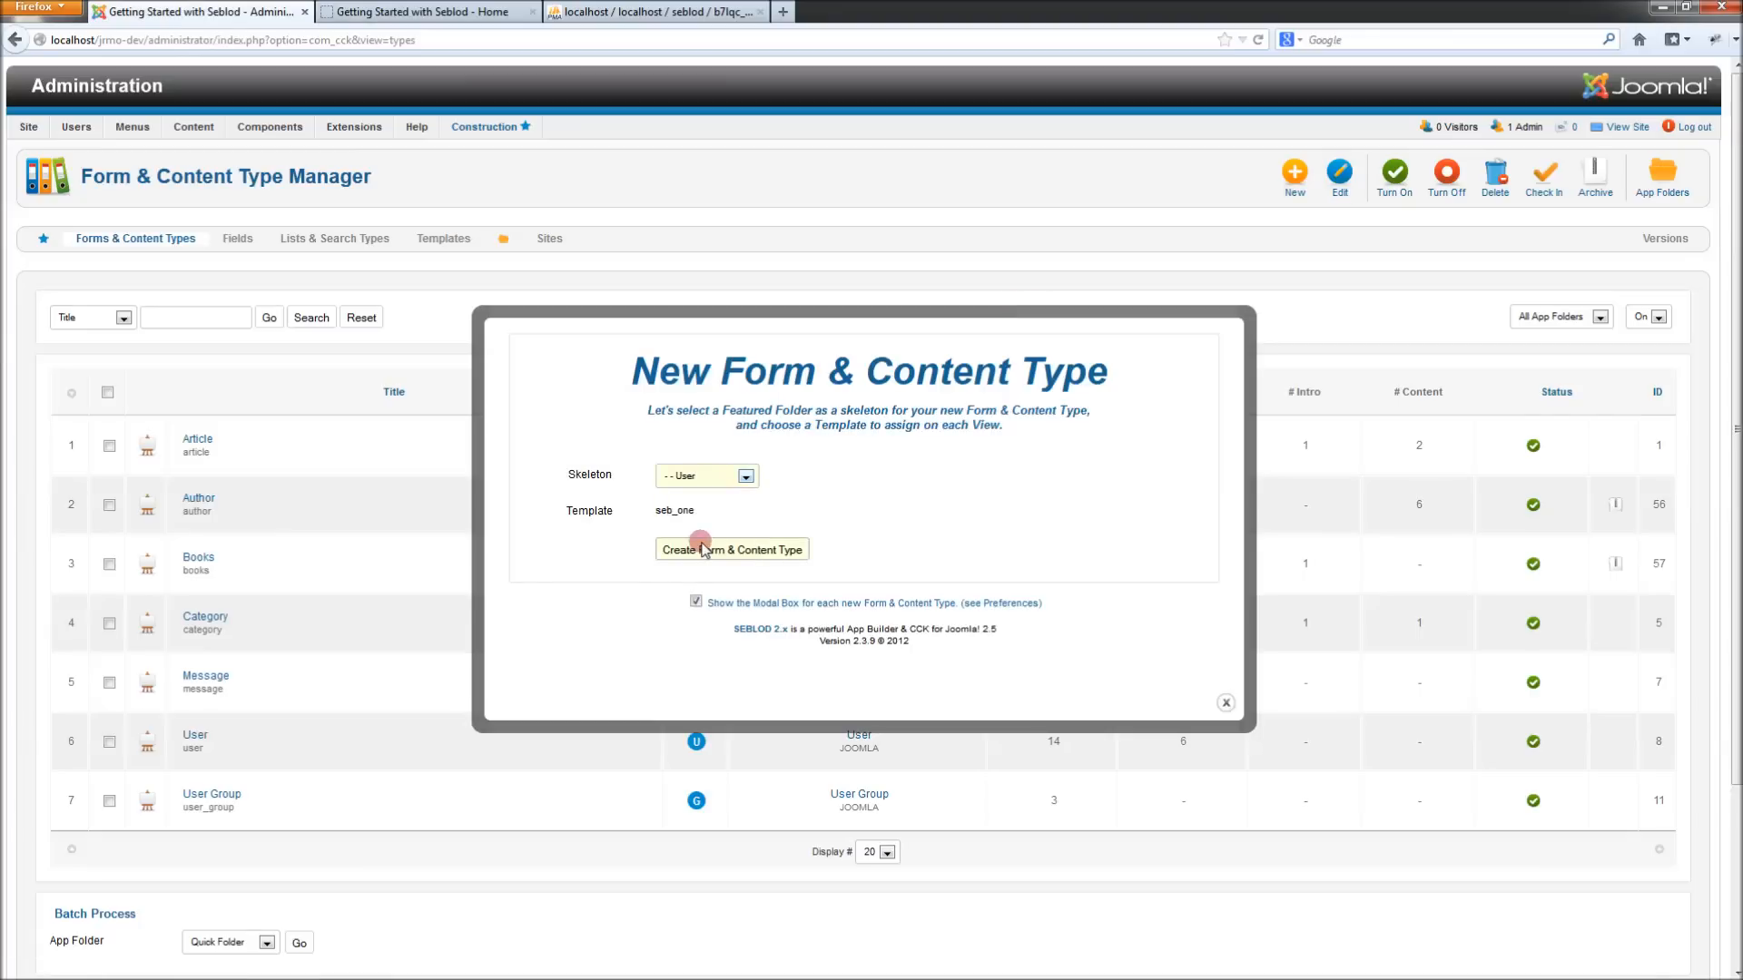
{"action": "left_click", "coordinate": [704, 551]}
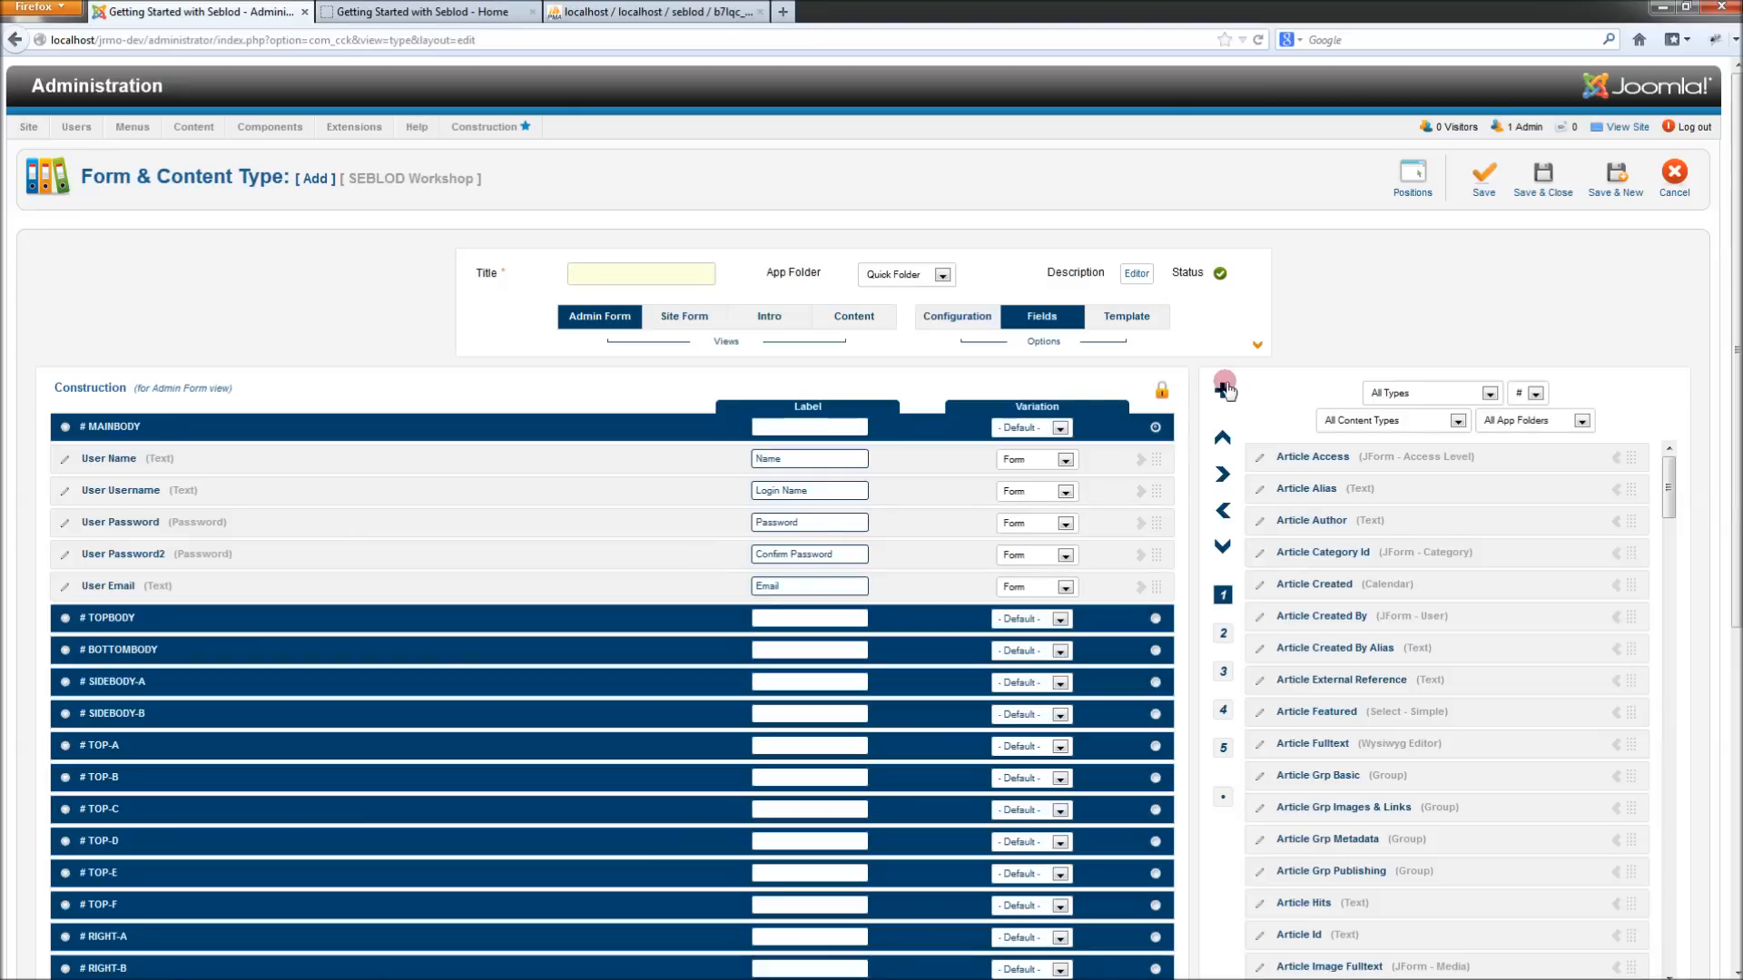
Step: Start a new field in the User-skeleton content type and try Json storage with the Category location
{"action": "left_click", "coordinate": [1225, 389]}
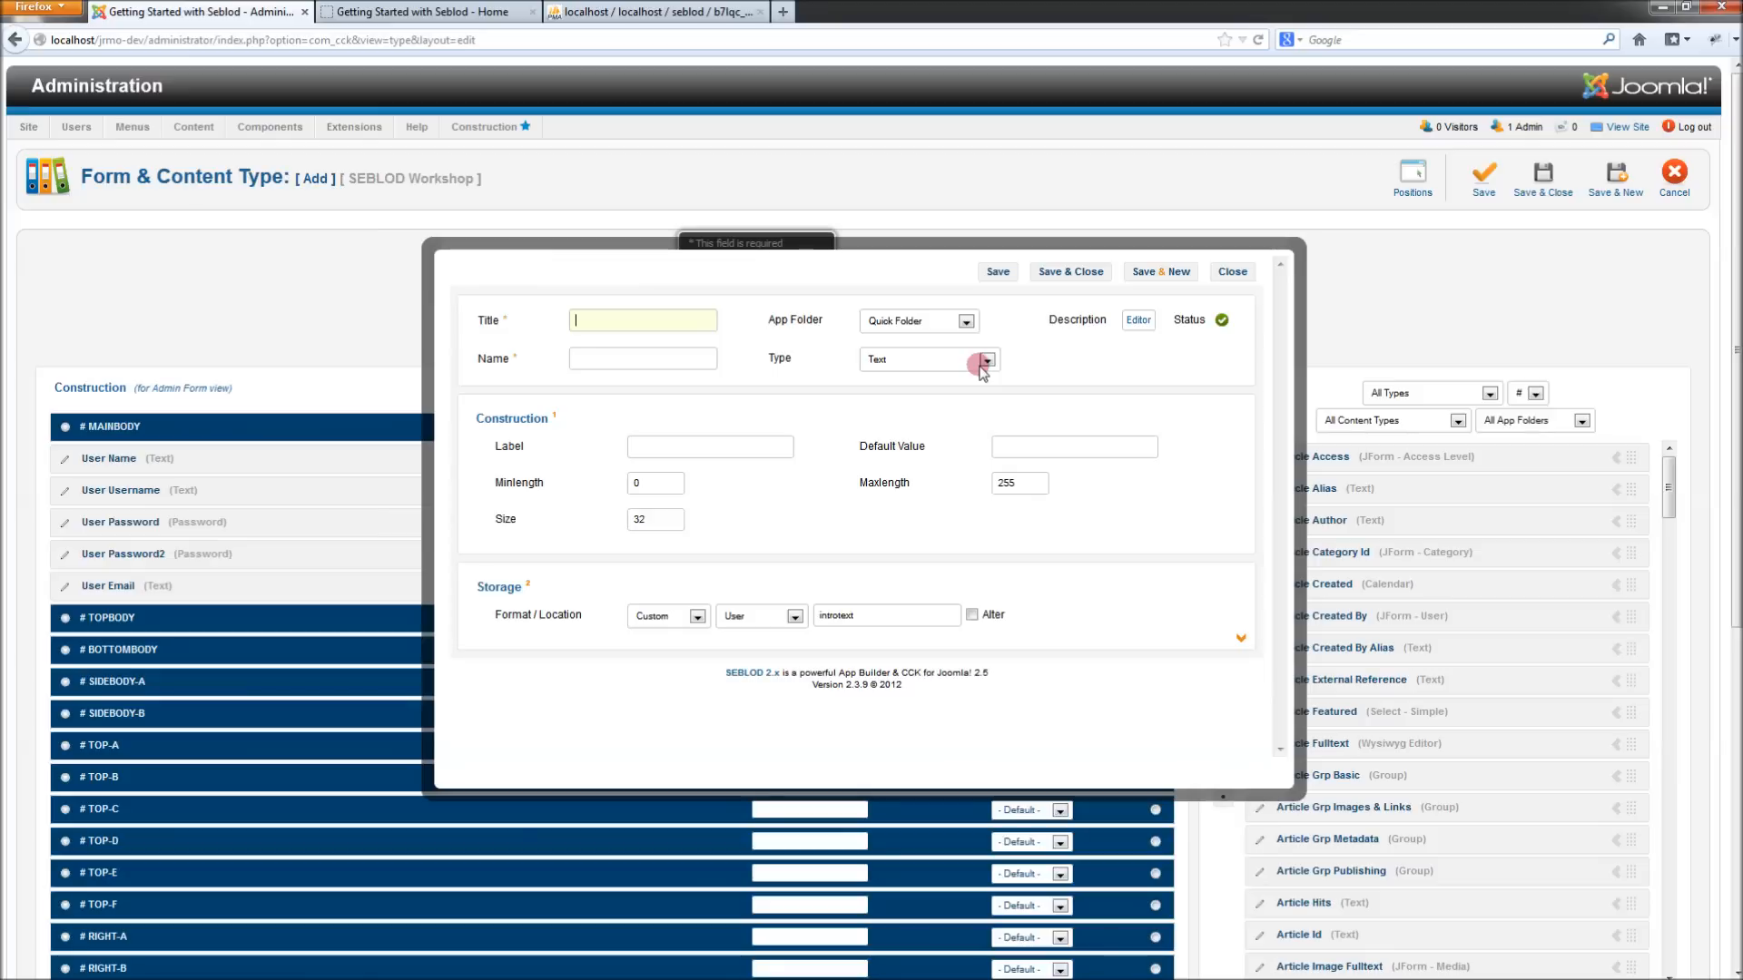
{"action": "left_click", "coordinate": [652, 619]}
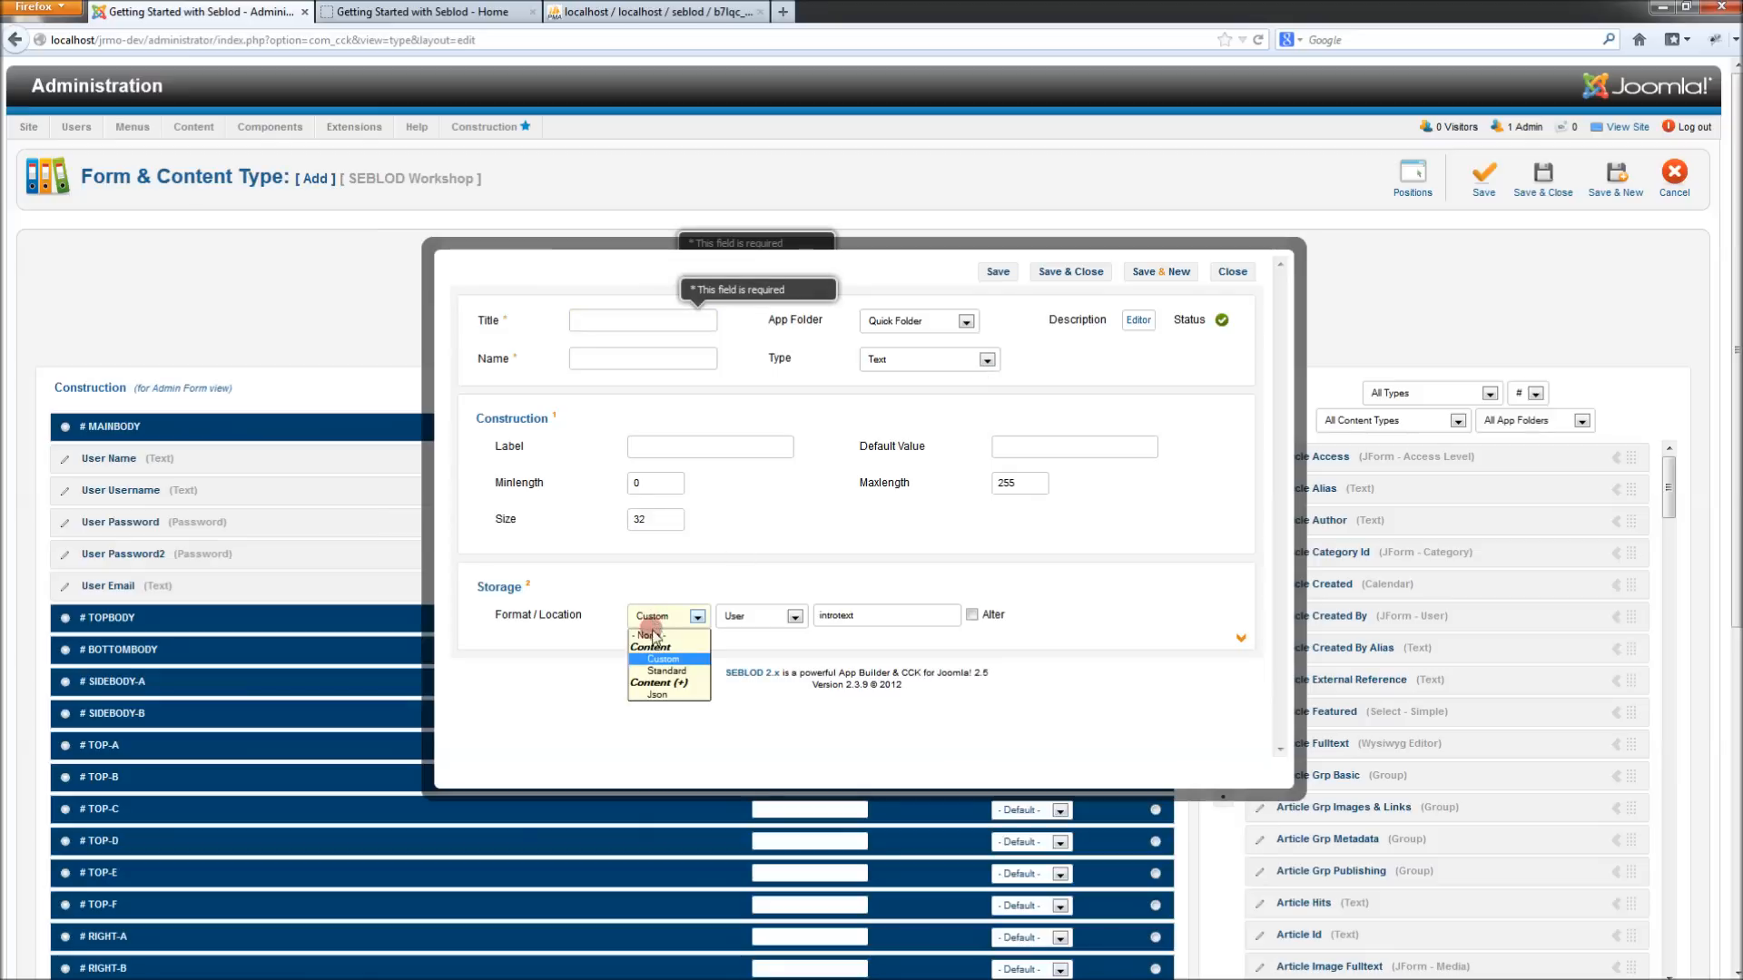
{"action": "left_click", "coordinate": [673, 695]}
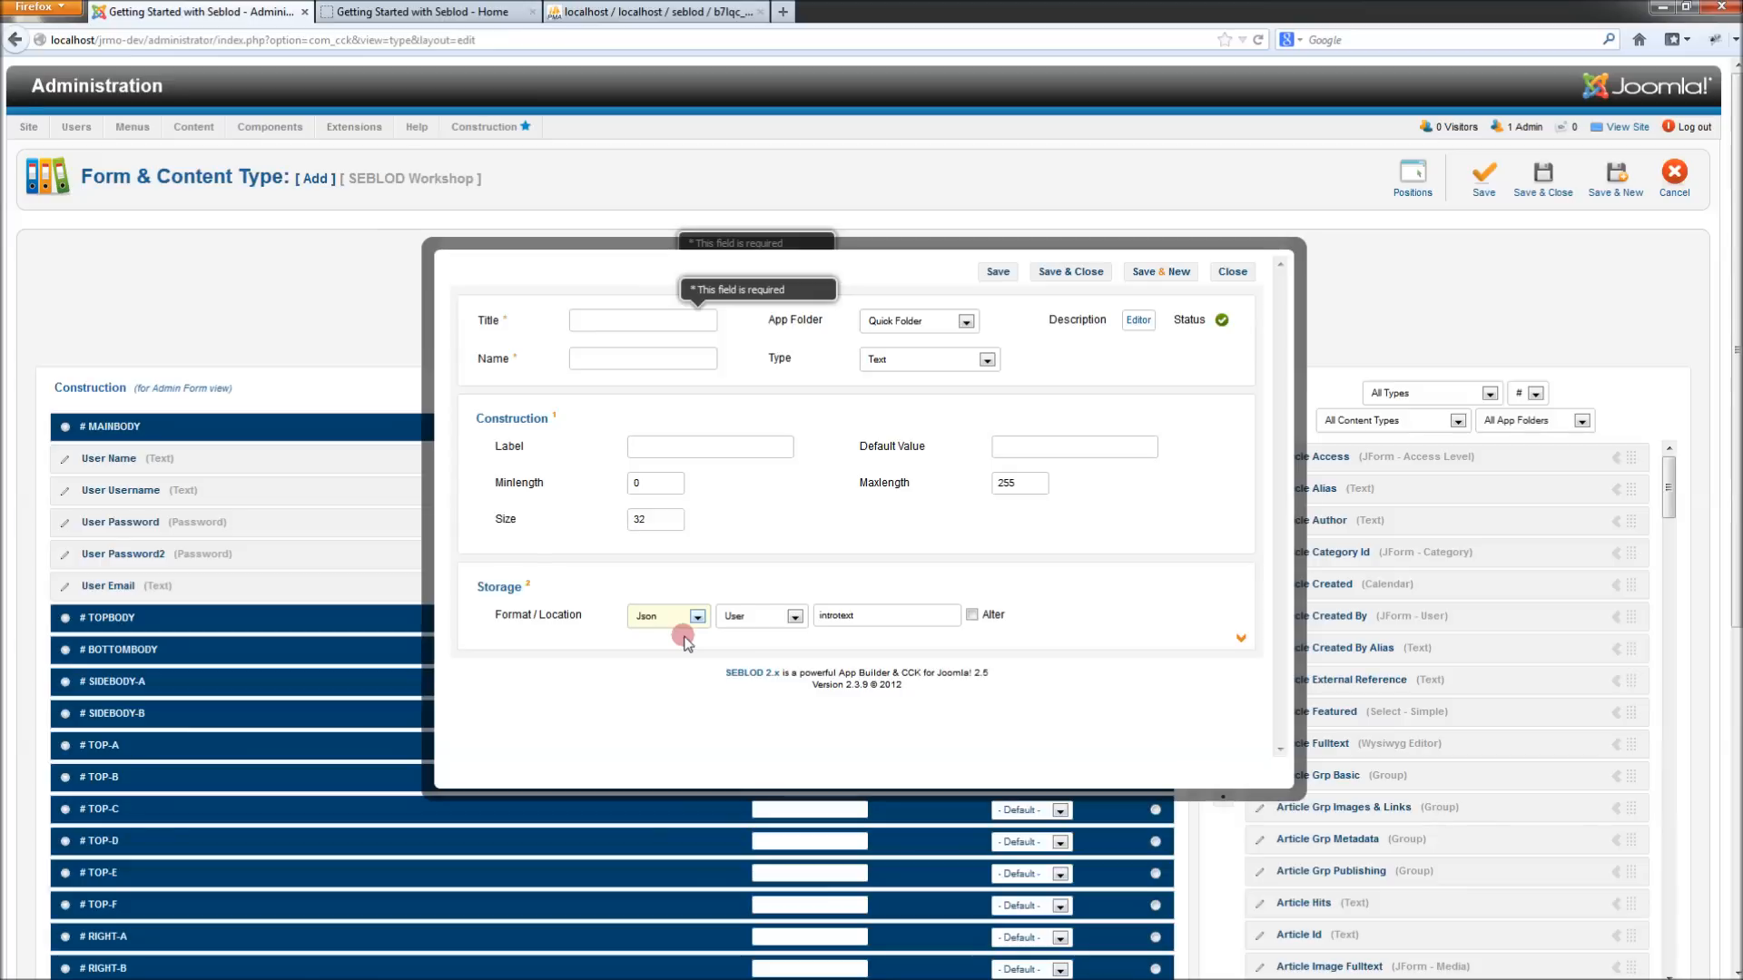
{"action": "left_click", "coordinate": [778, 616]}
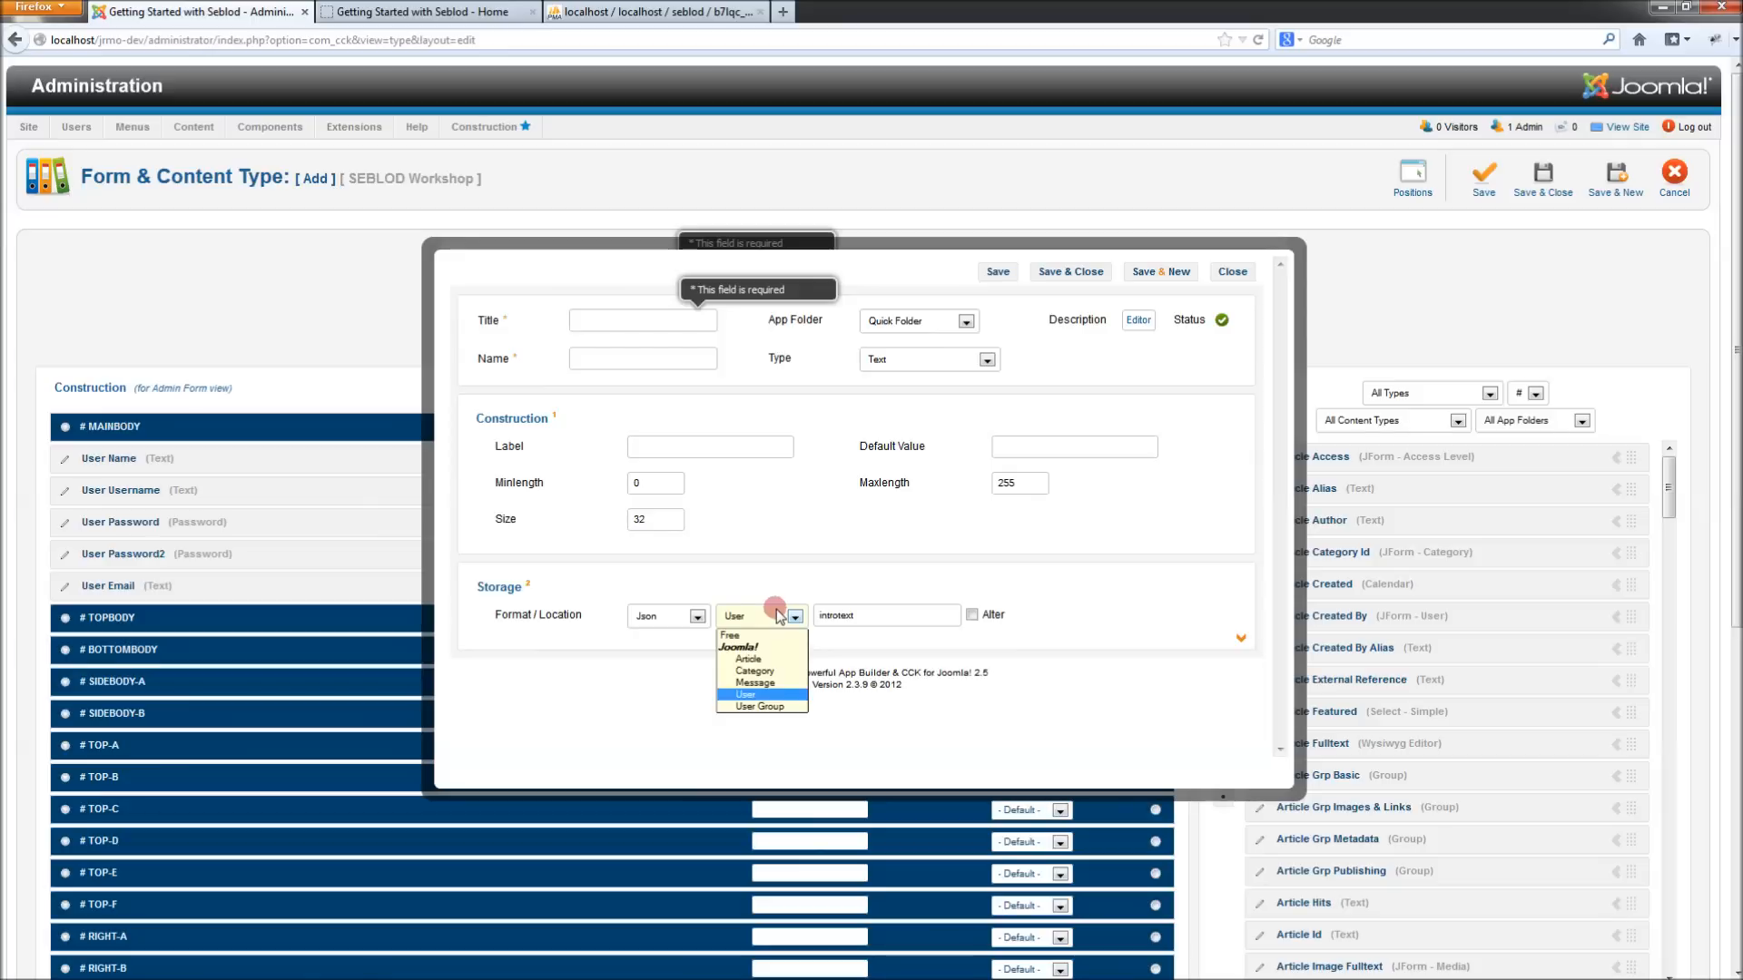
{"action": "left_click", "coordinate": [767, 677]}
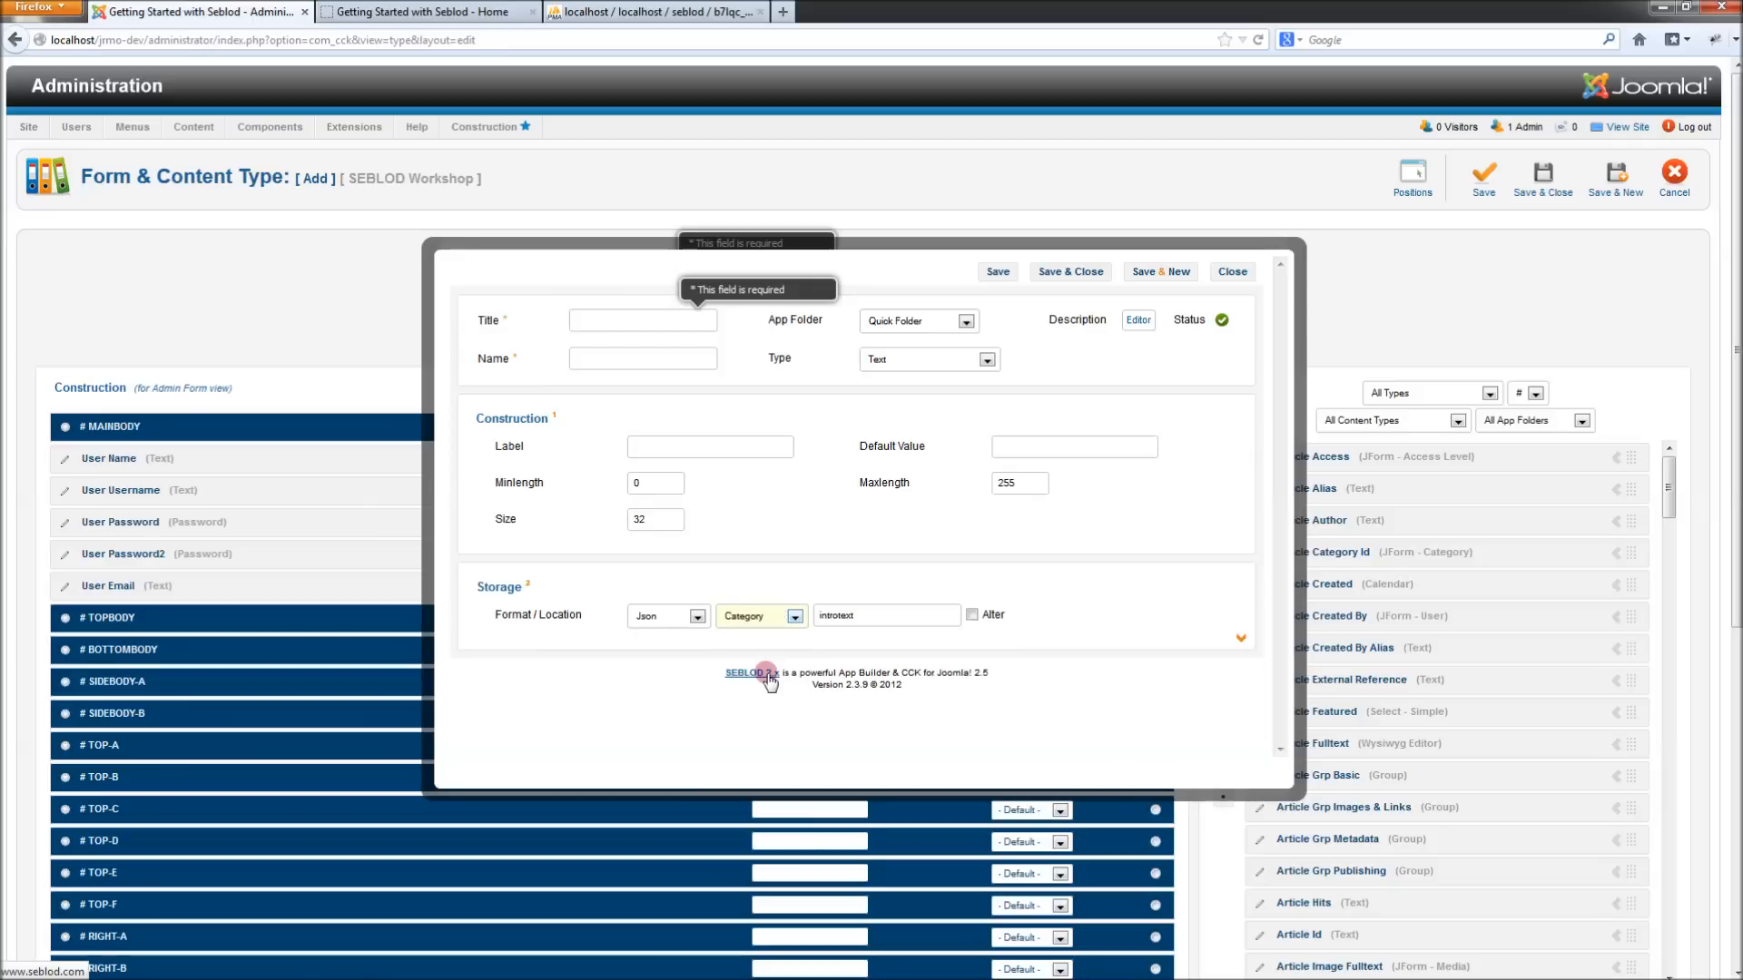
Step: Try the Alter option on the new field's storage, and discard both the field and the unsaved content type
{"action": "left_click", "coordinate": [762, 621]}
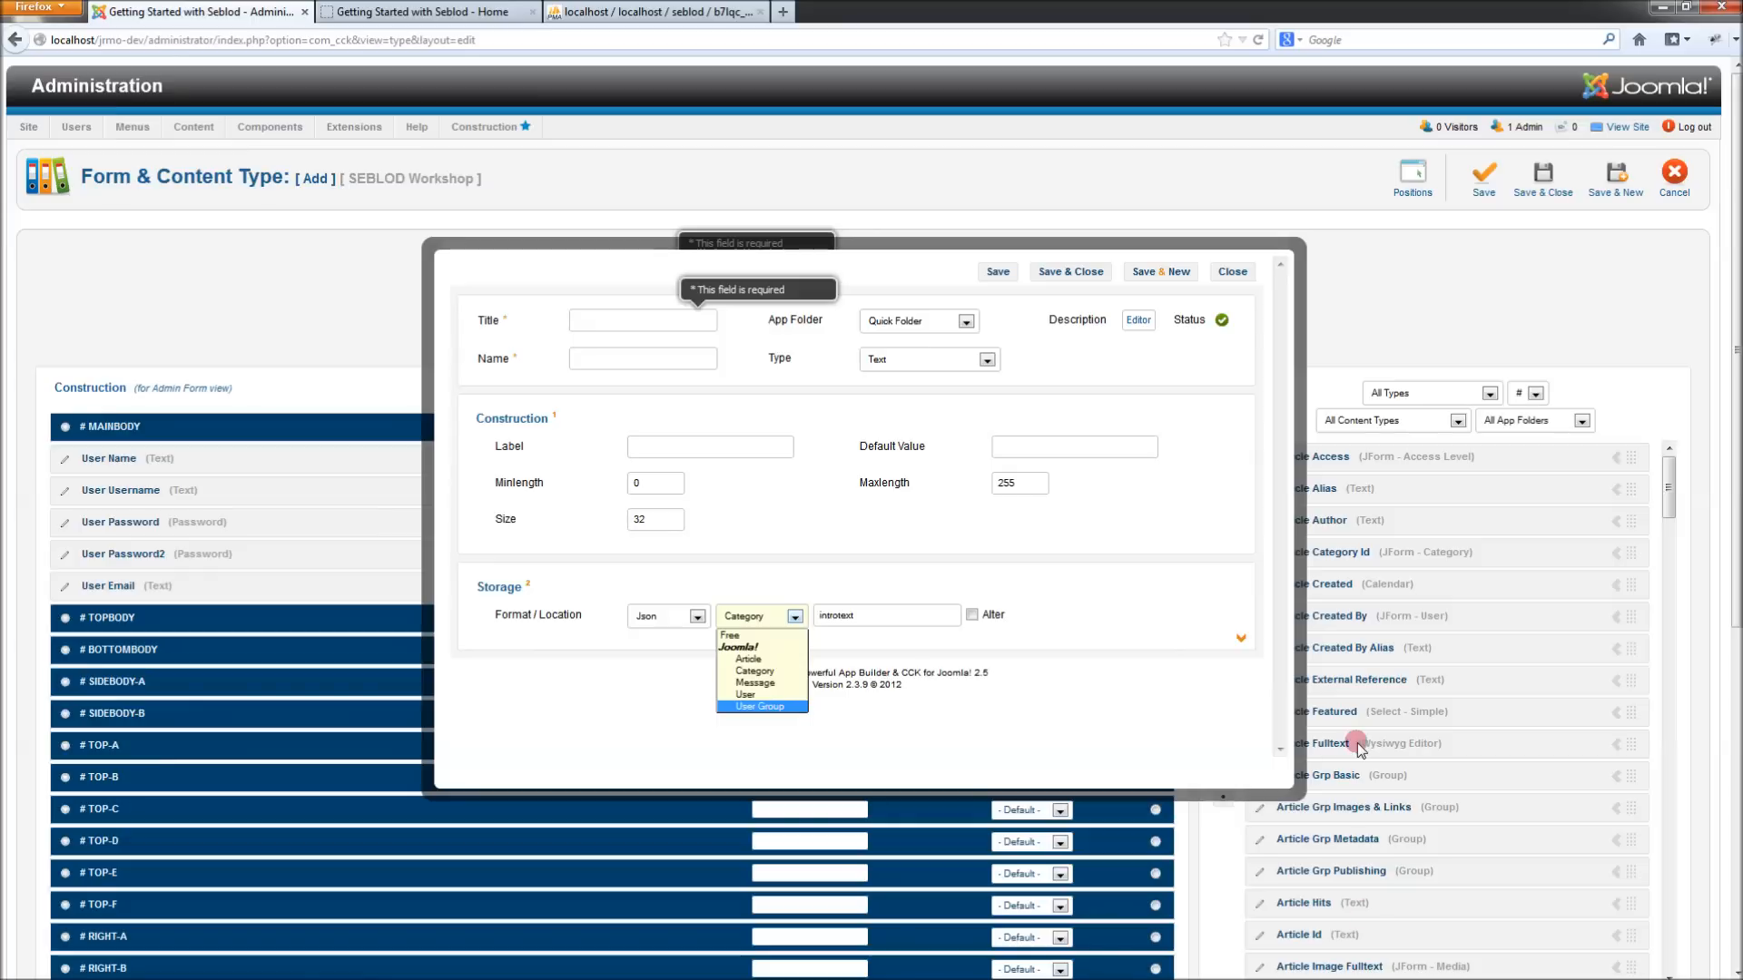
{"action": "left_click", "coordinate": [1151, 635]}
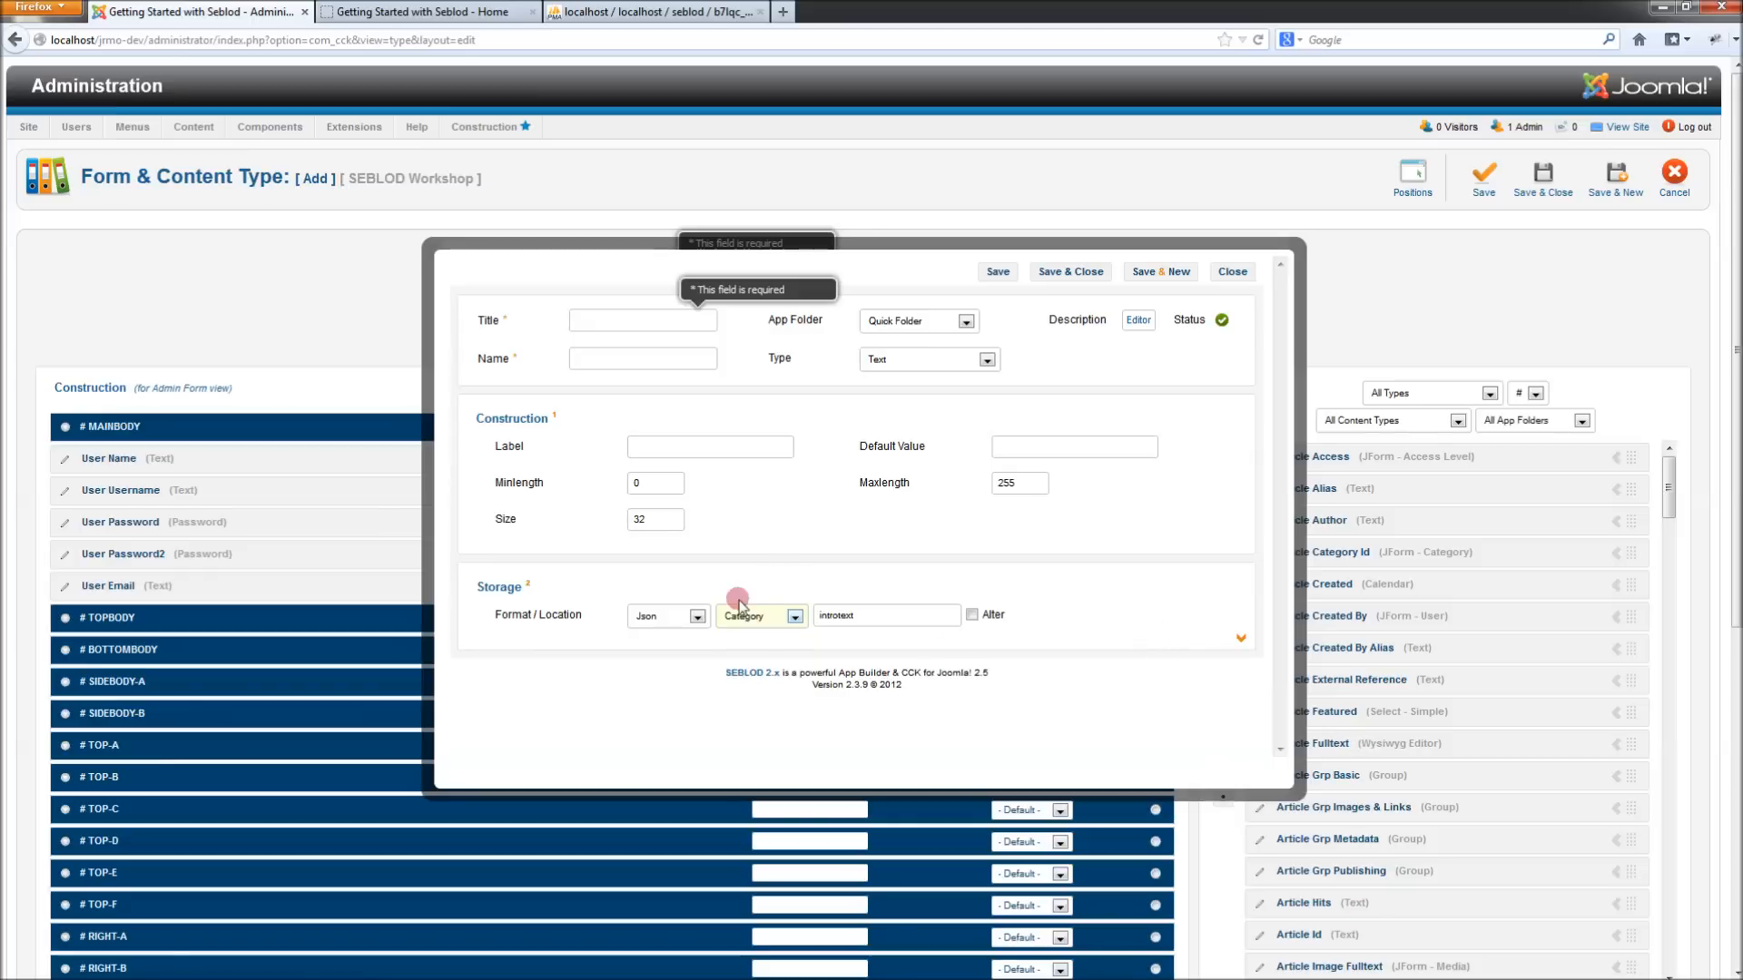
{"action": "left_click", "coordinate": [687, 616]}
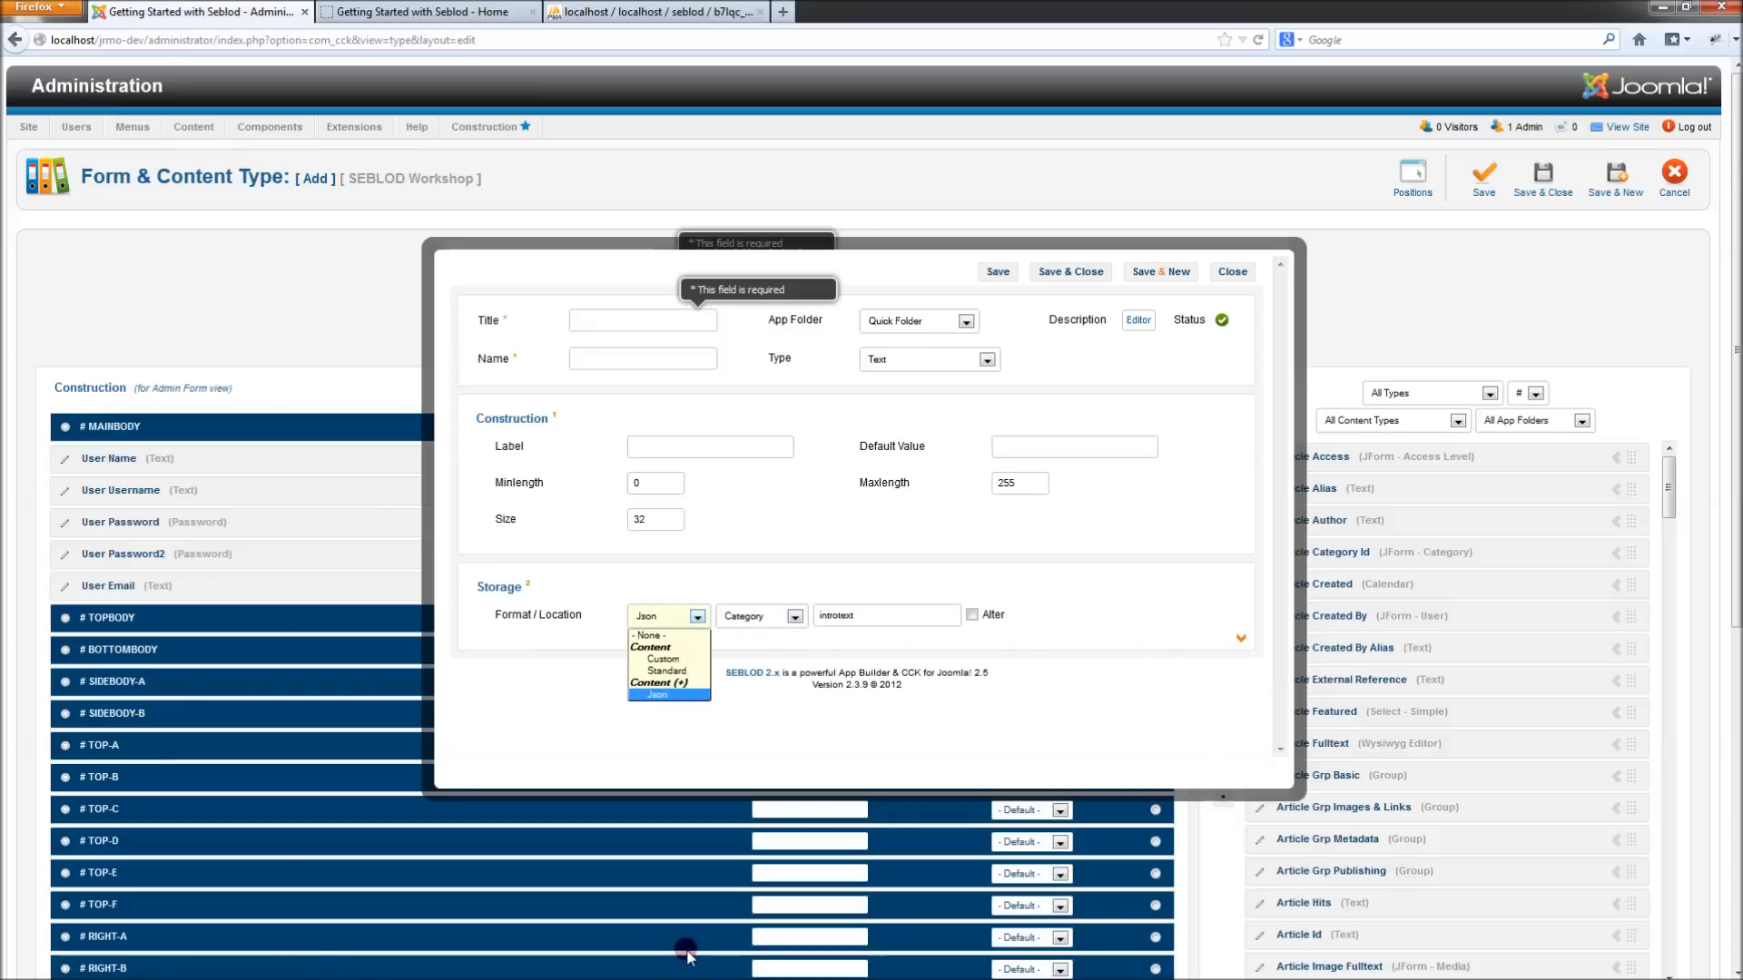
{"action": "left_click", "coordinate": [778, 759]}
{"action": "left_click", "coordinate": [973, 617]}
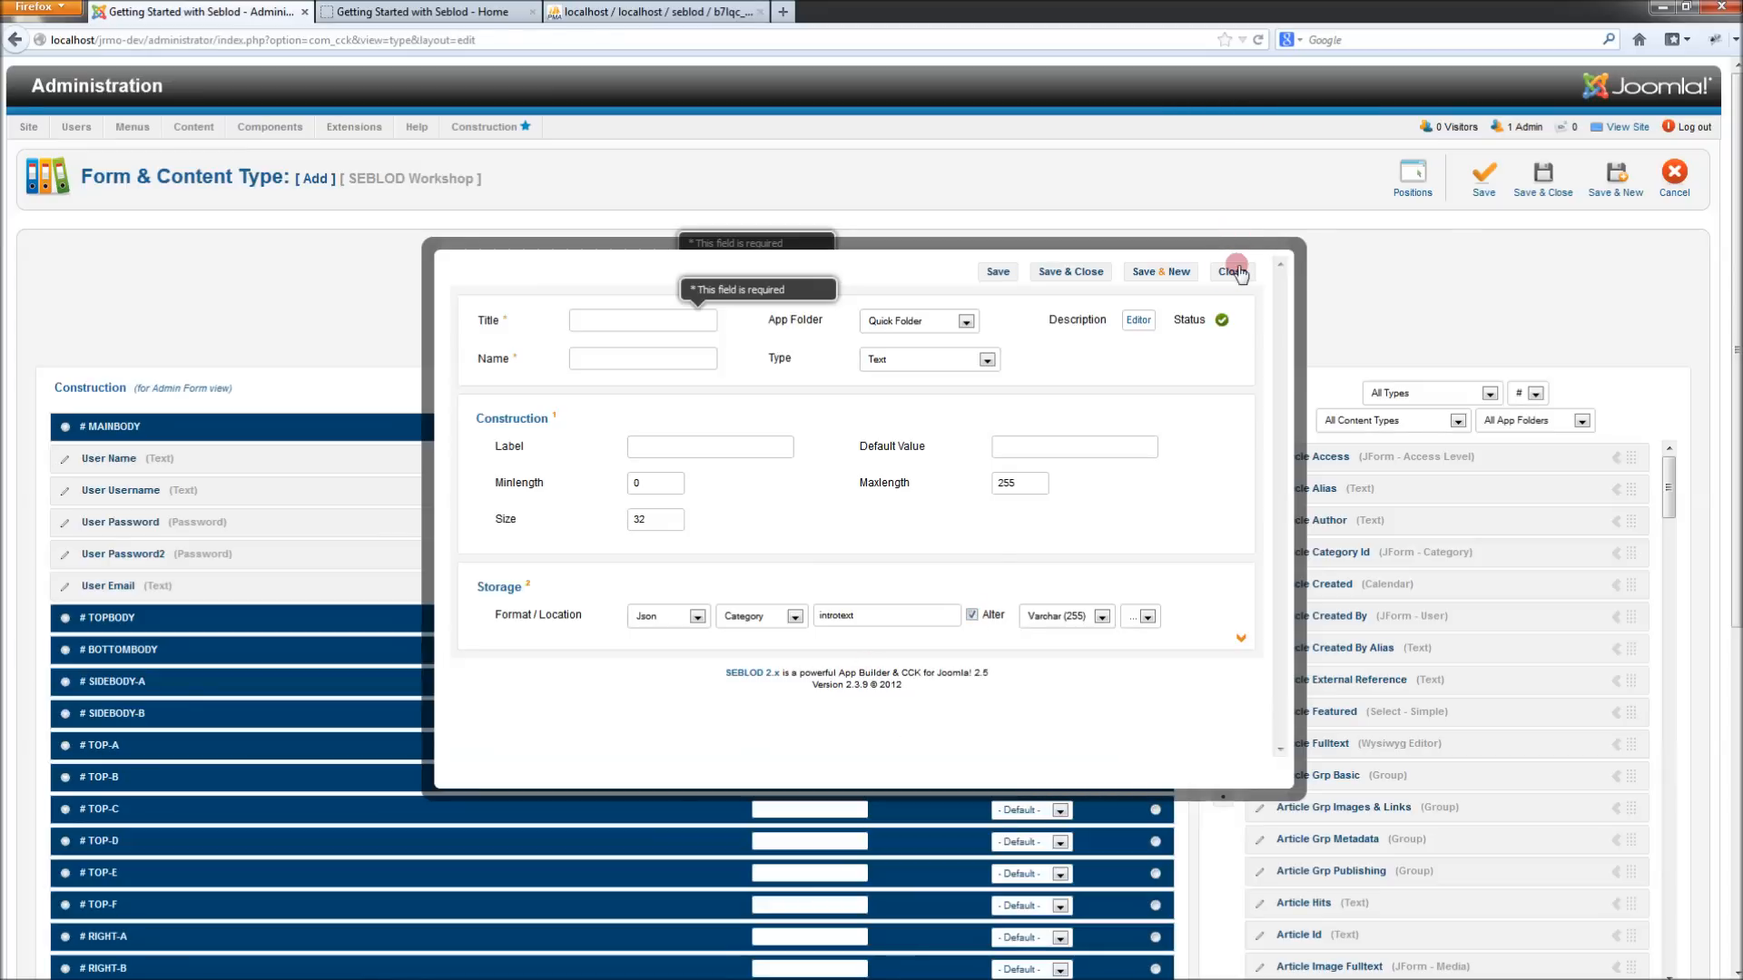
{"action": "left_click", "coordinate": [1479, 216]}
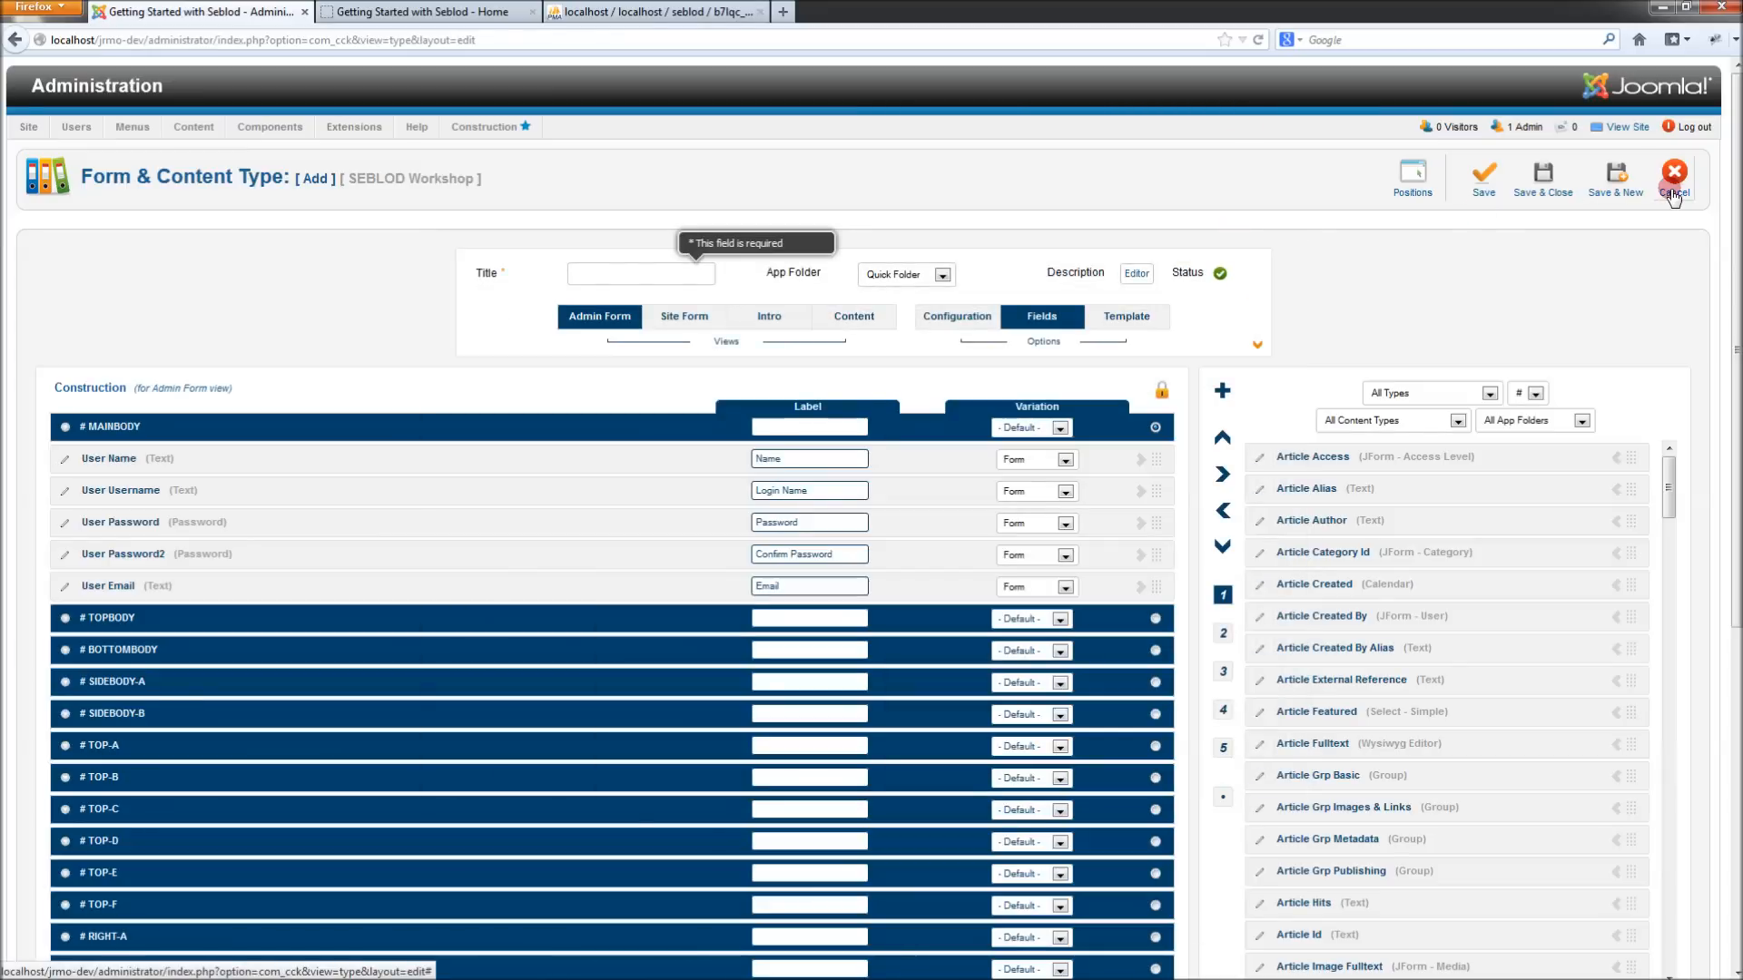
{"action": "left_click", "coordinate": [1673, 188]}
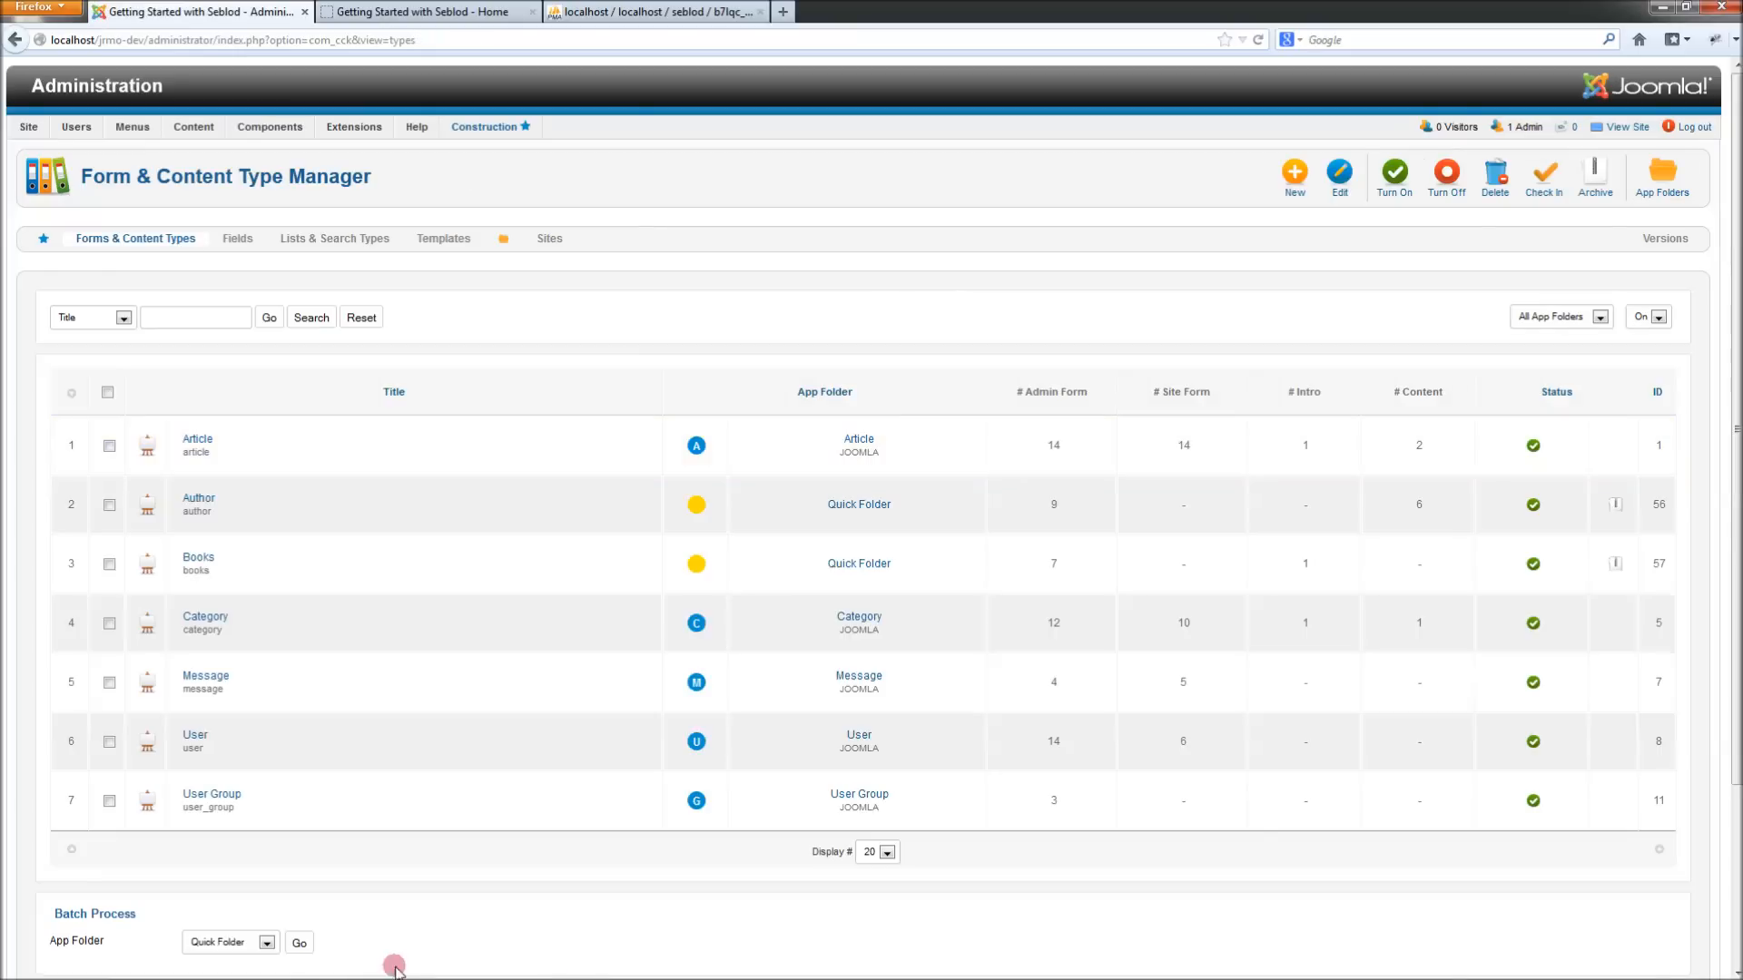
Step: Open the Author content type and start a new text field titled "alter table" with the Alter storage option enabled
{"action": "left_click", "coordinate": [201, 500]}
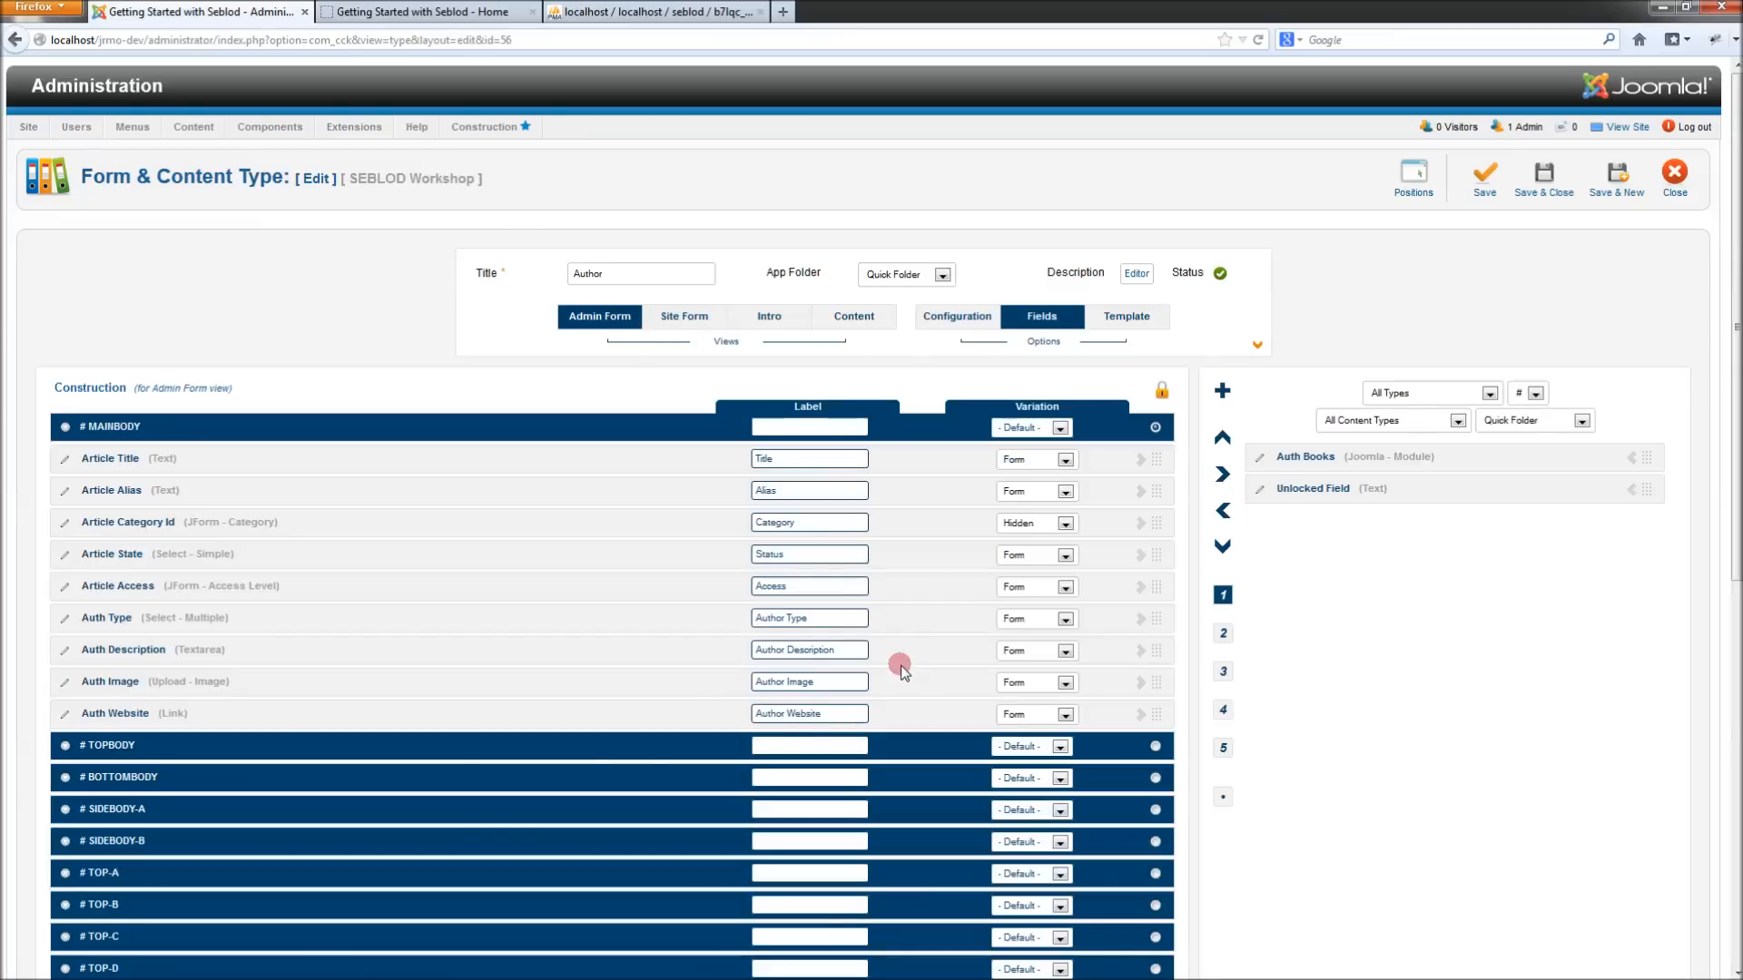
{"action": "left_click", "coordinate": [1221, 390]}
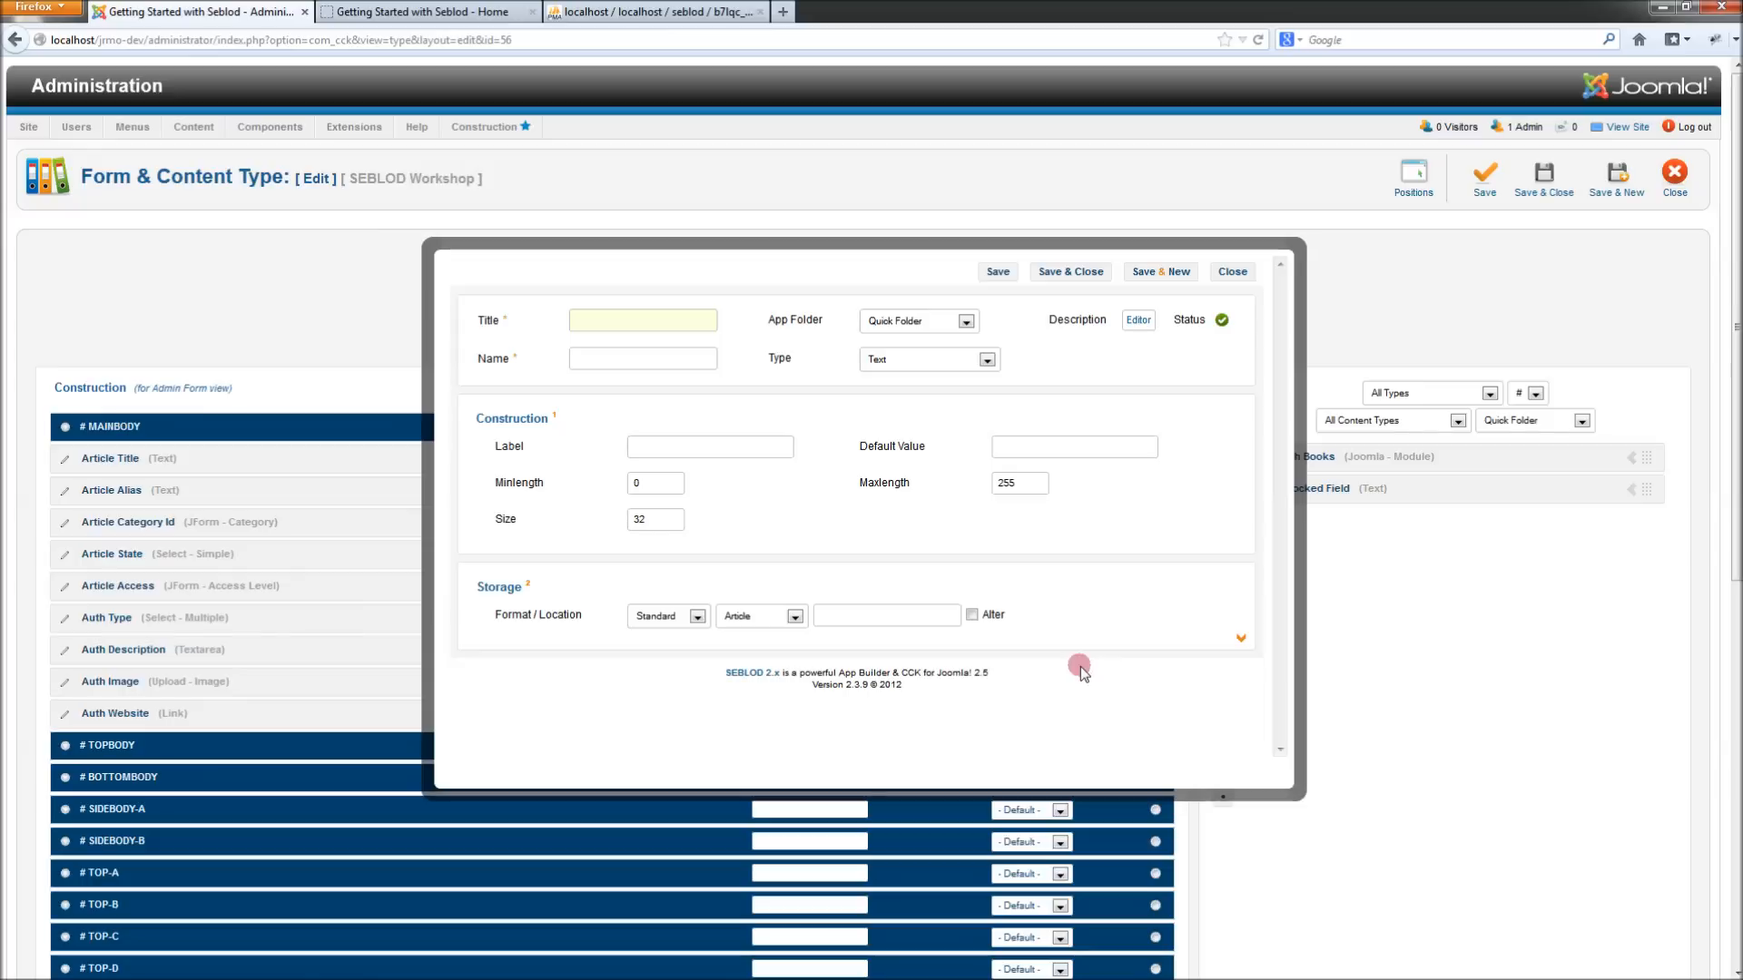
{"action": "left_click", "coordinate": [931, 617]}
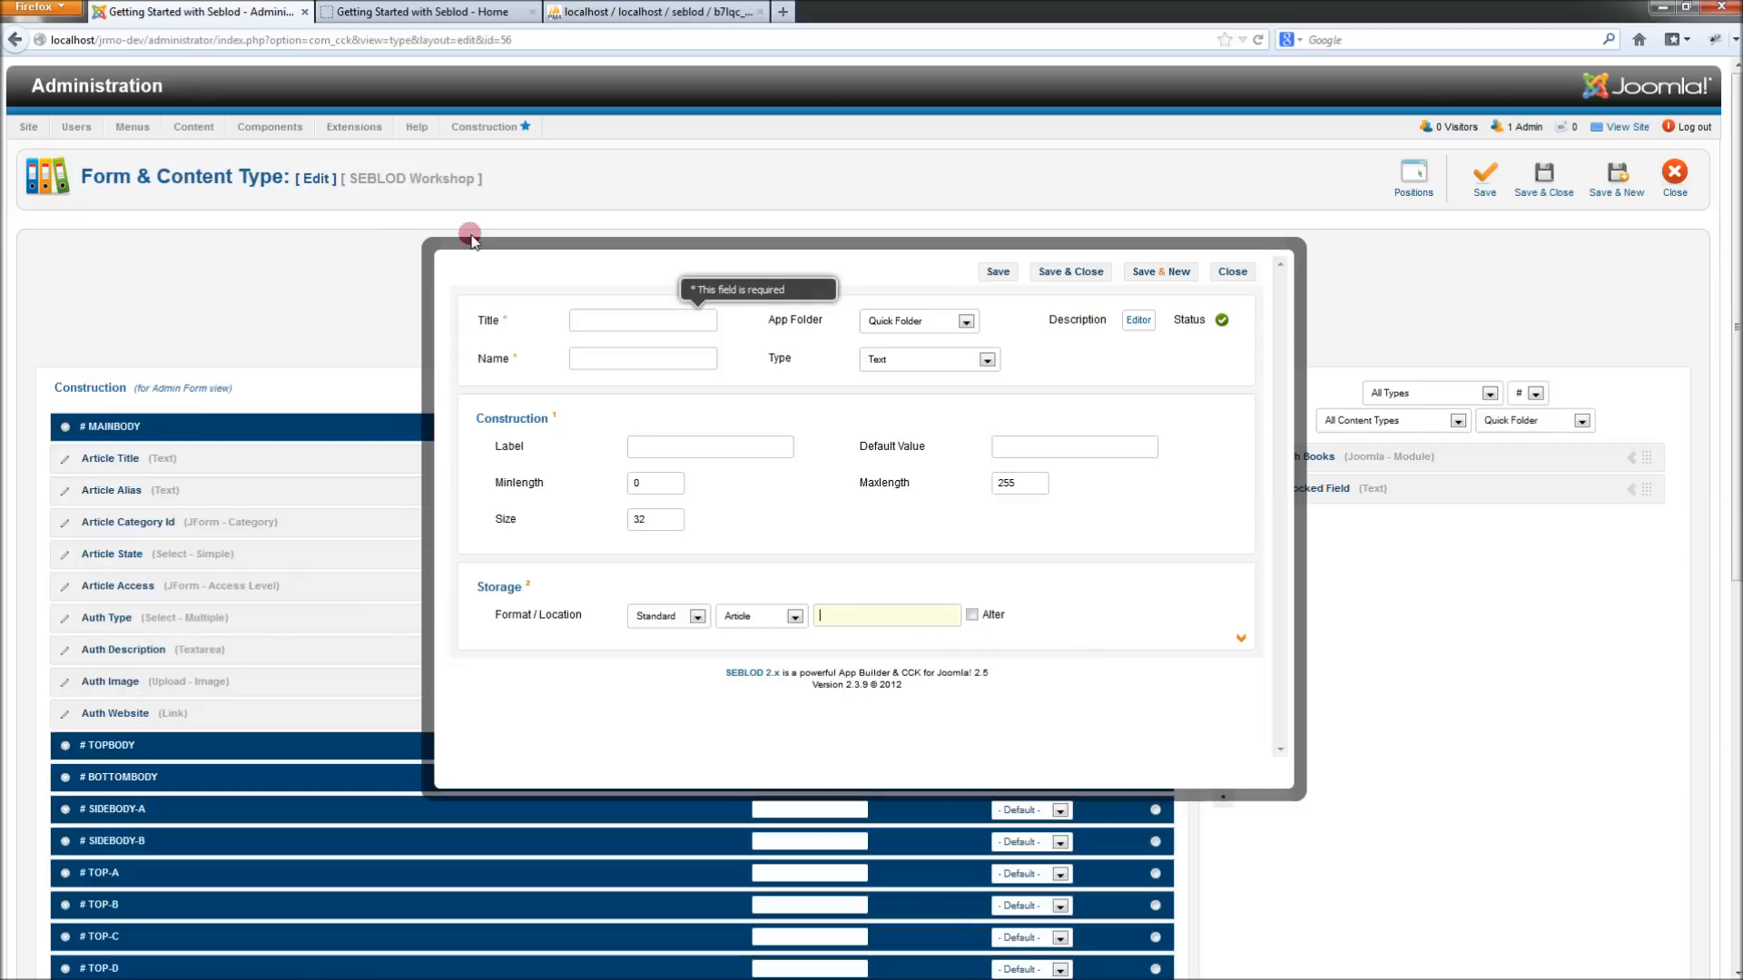
{"action": "left_click", "coordinate": [644, 316]}
{"action": "type", "text": "alter table"}
{"action": "key", "text": "Tab"}
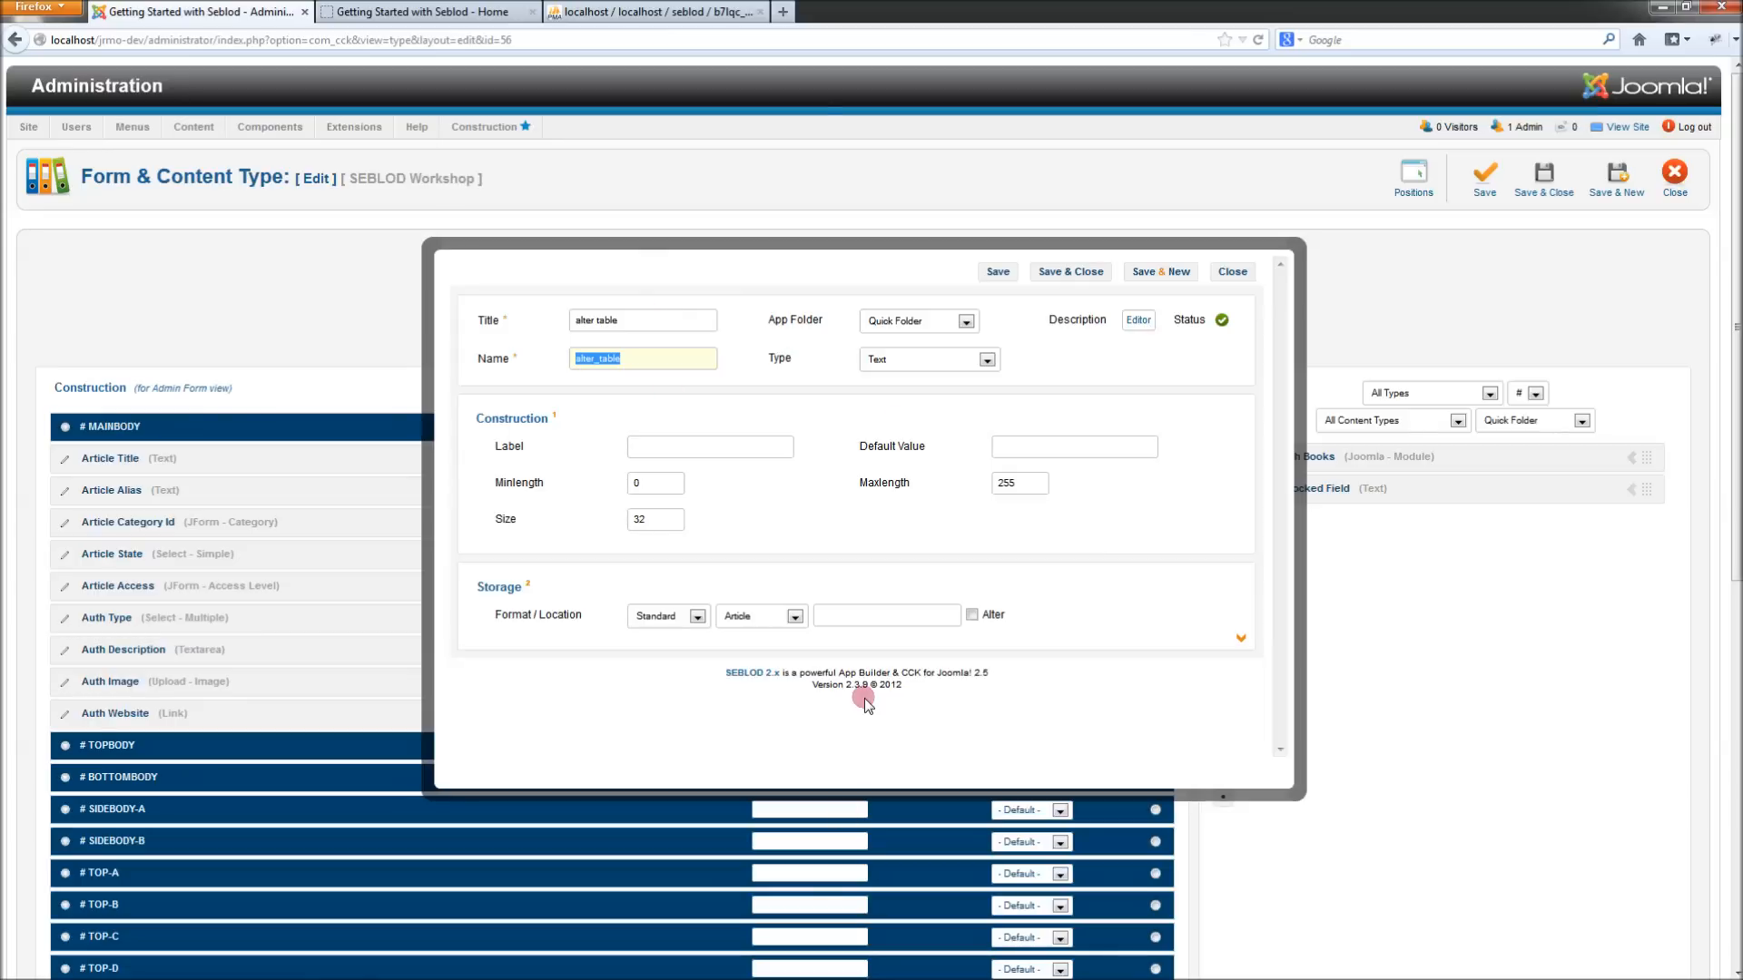
{"action": "left_click", "coordinate": [971, 617]}
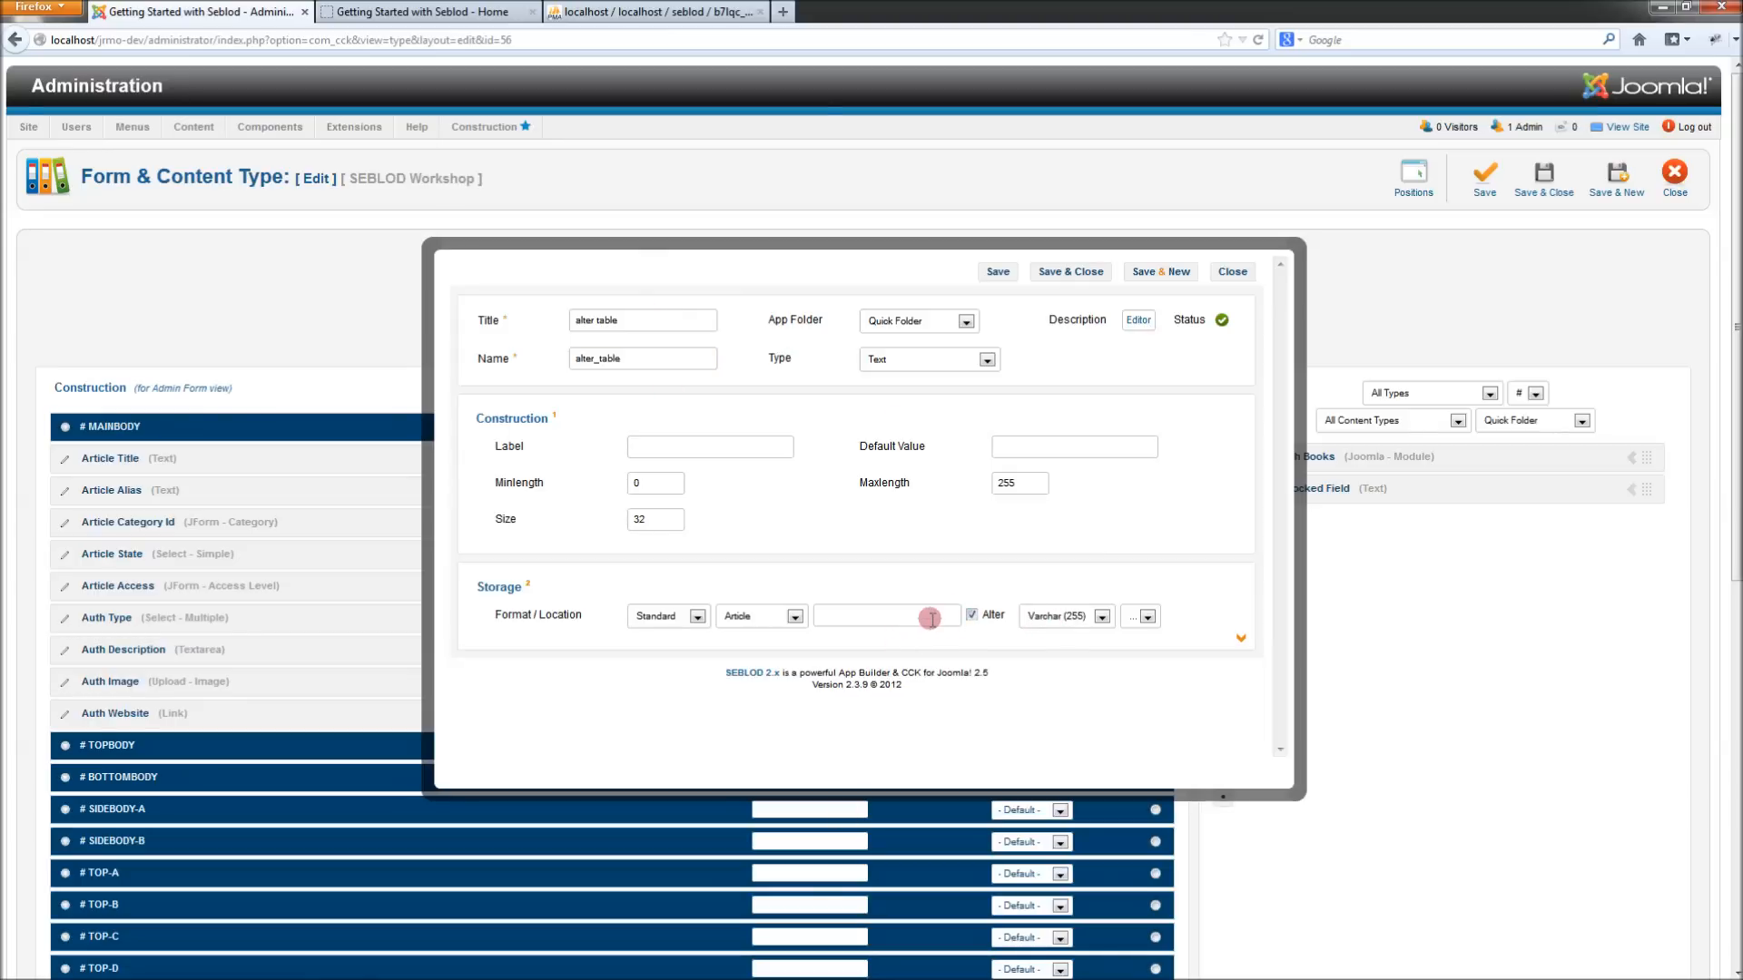
Step: Switch to phpMyAdmin and examine the existing columns of the b7lqc_content table
{"action": "left_click", "coordinate": [653, 12]}
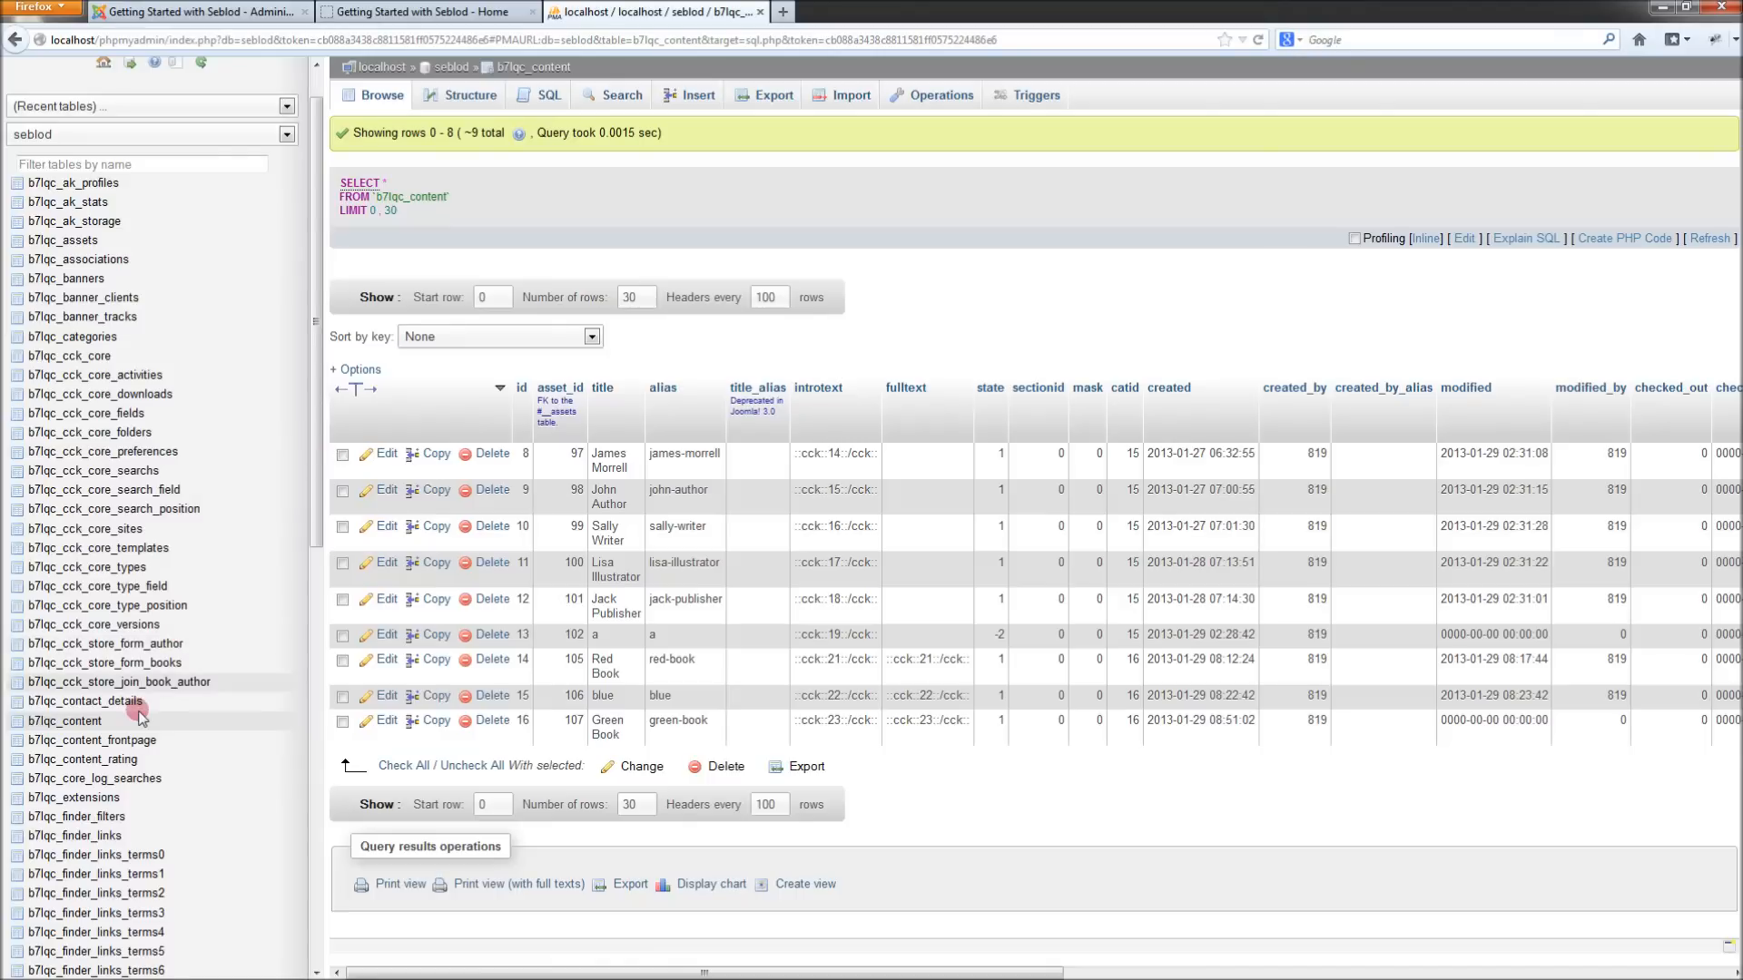
{"action": "mouse_move", "coordinate": [781, 953]}
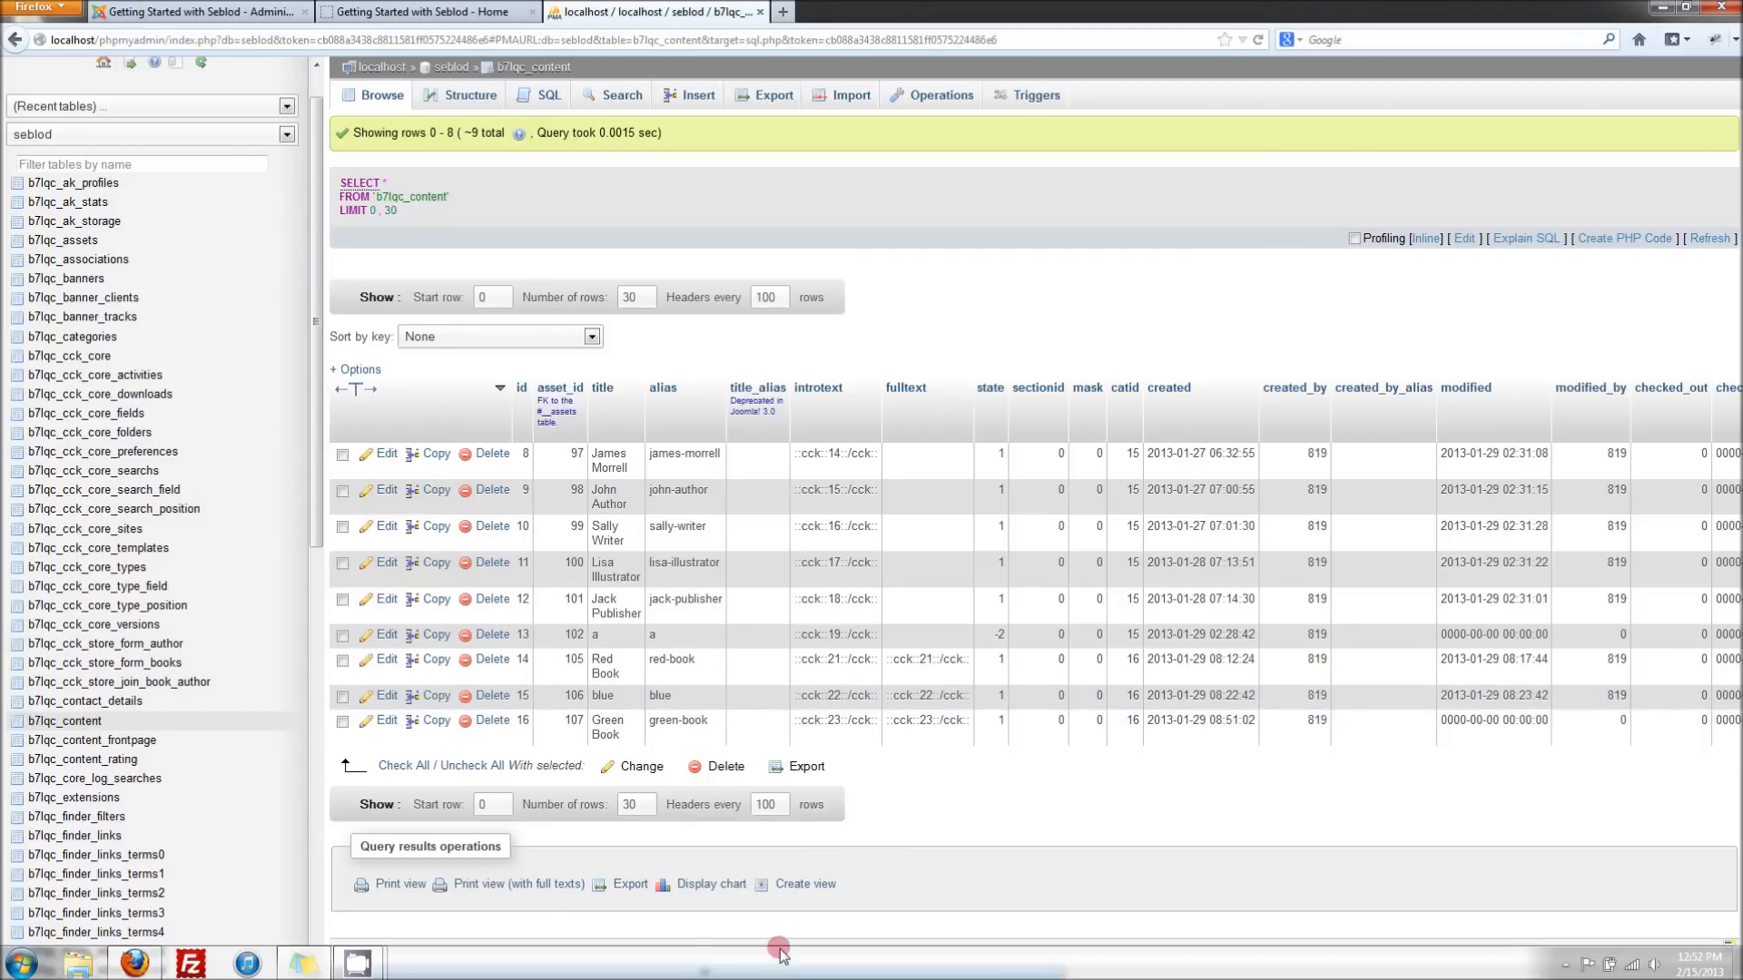
{"action": "left_click_drag", "start_coordinate": [793, 969], "coordinate": [654, 926]}
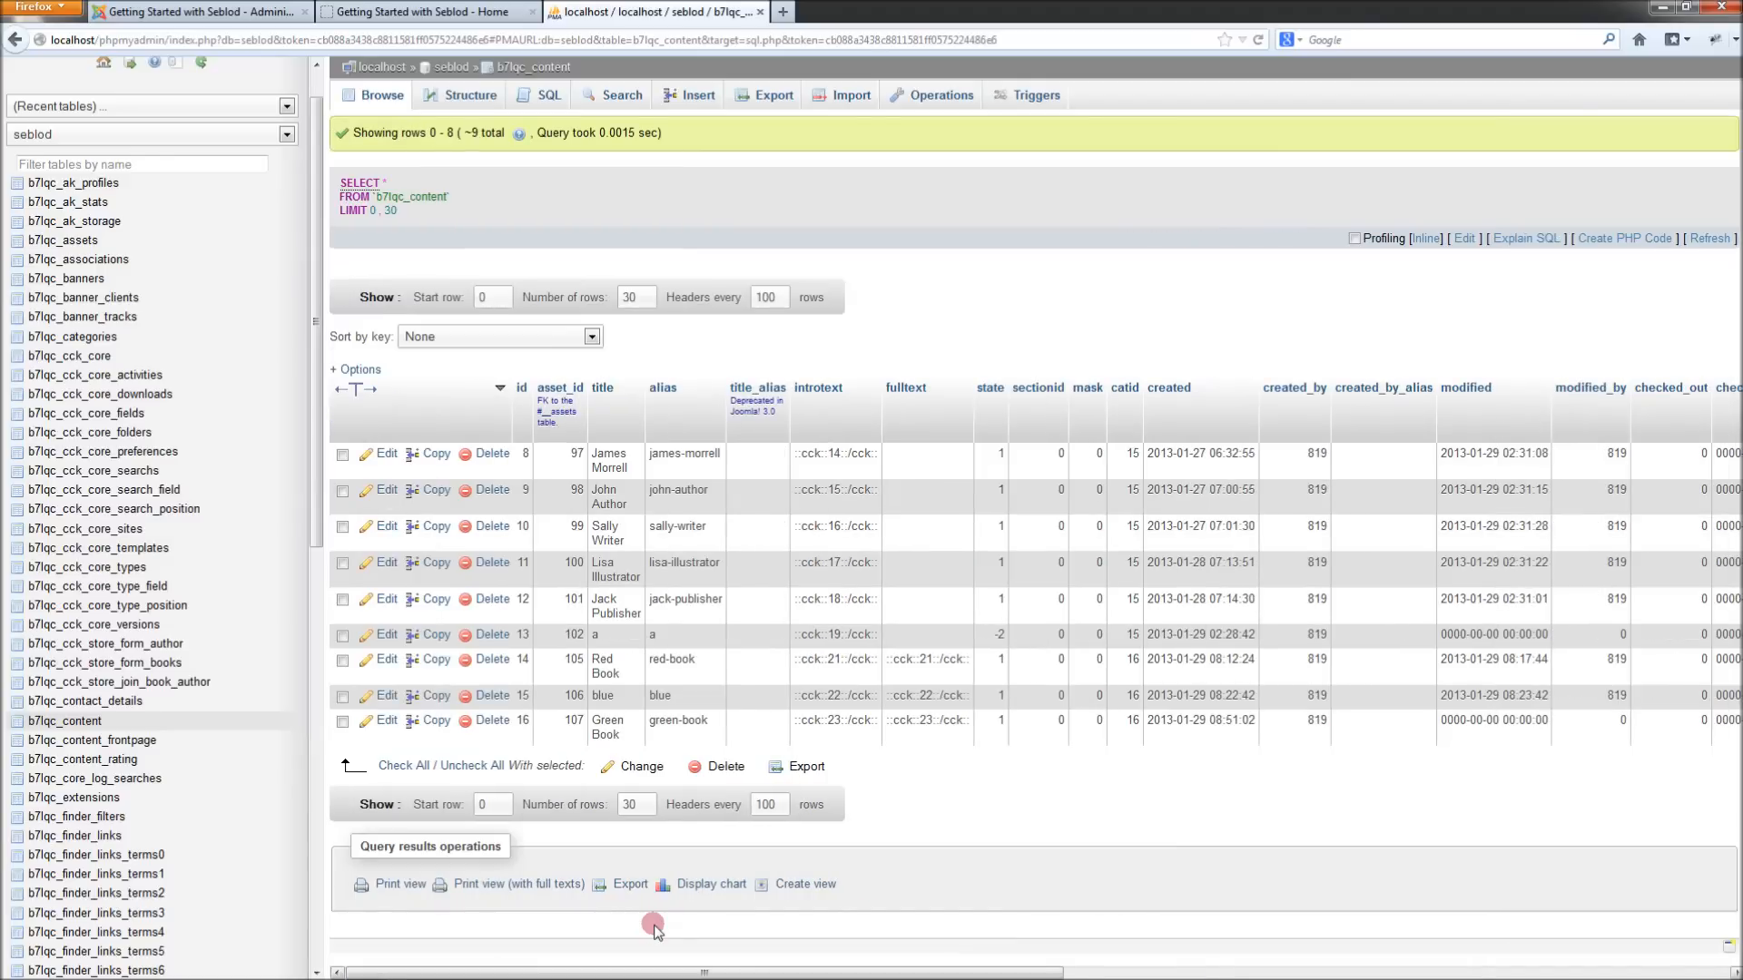